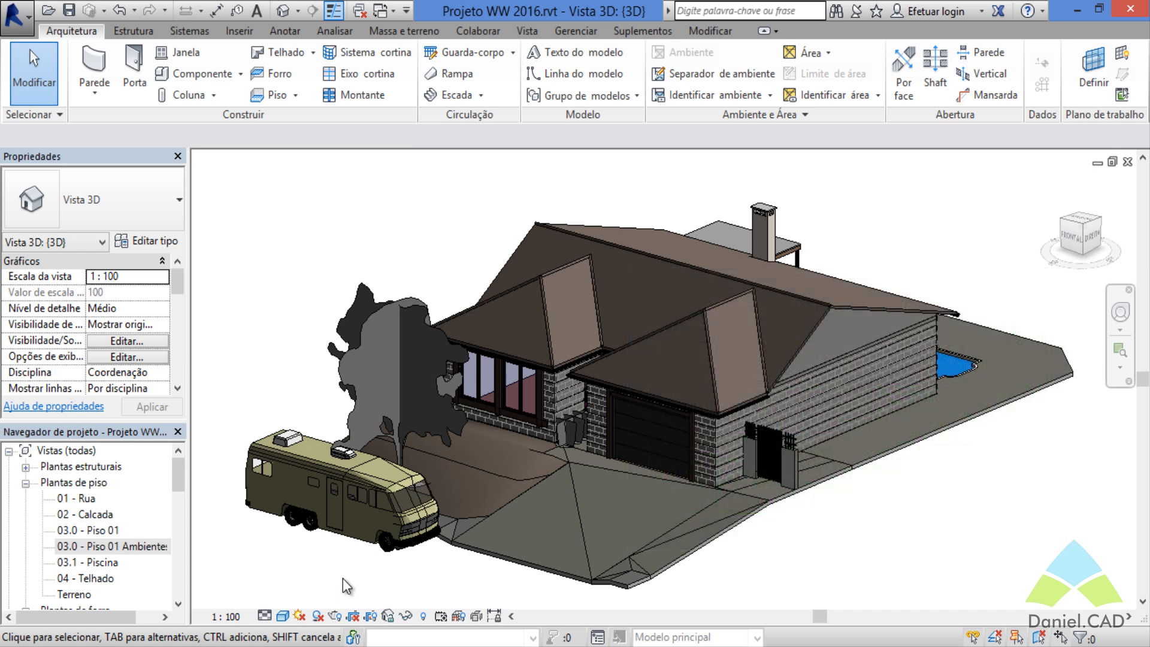
# - Open the floor plan 03.0 - Piso 01 Ambientes and inspect the room tags across the house
pyautogui.doubleClick(136, 546)
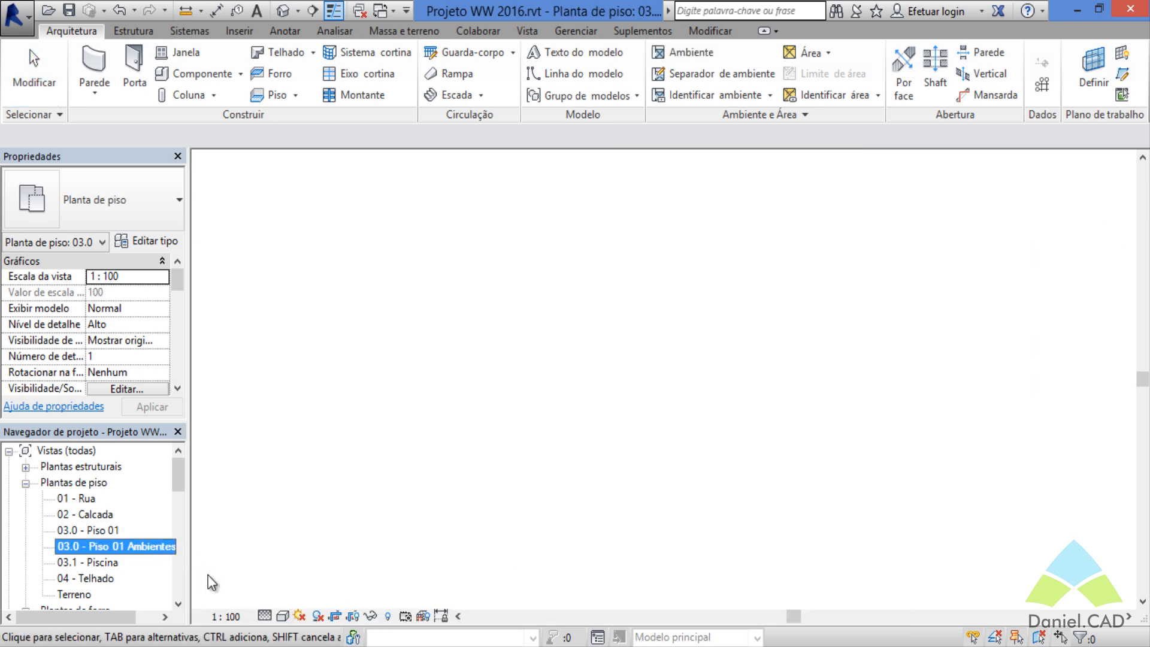
pyautogui.moveTo(351, 447); pyautogui.dragTo(370, 470, button='middle')
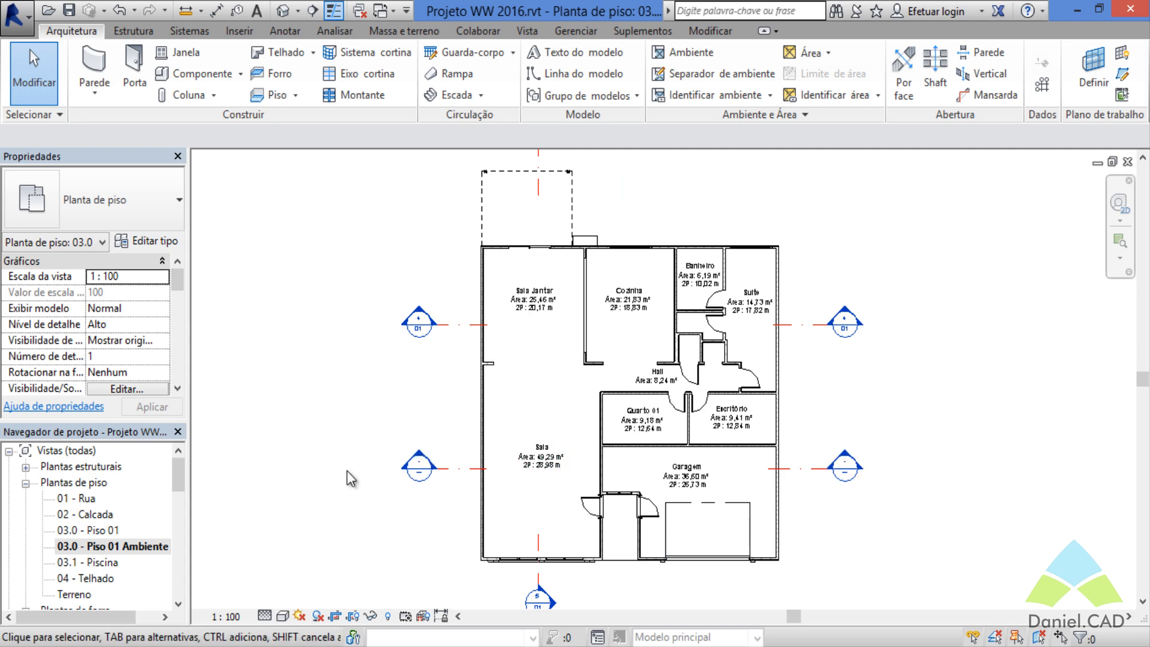
pyautogui.scroll(4, 569, 310)
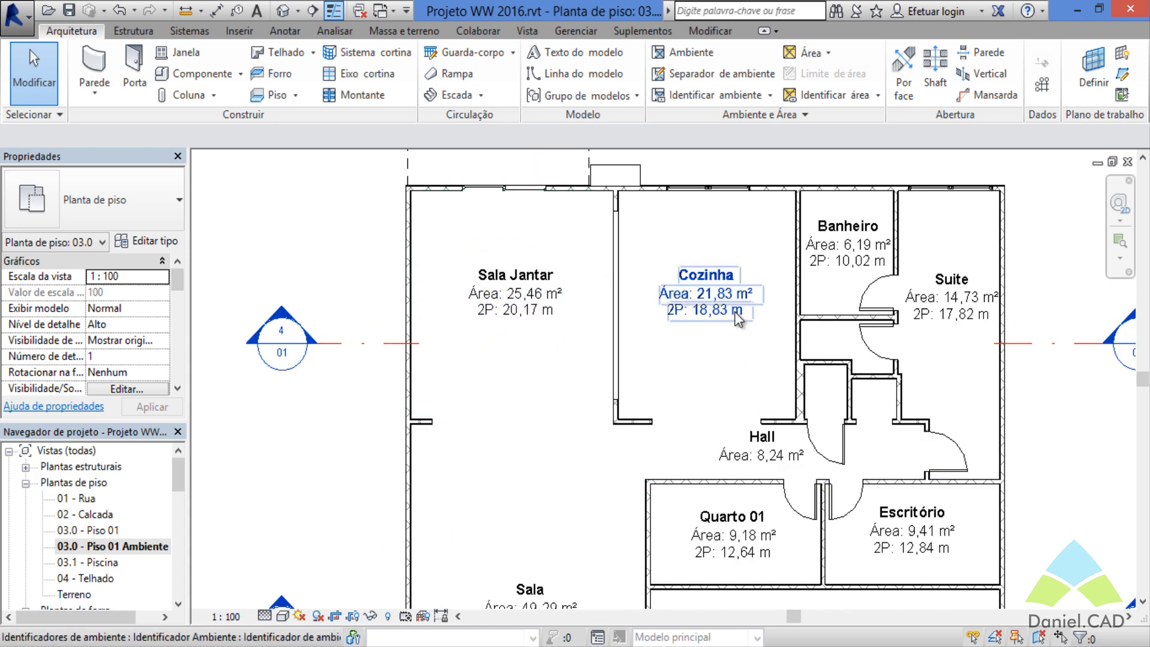
pyautogui.moveTo(963, 424); pyautogui.dragTo(927, 285, button='middle')
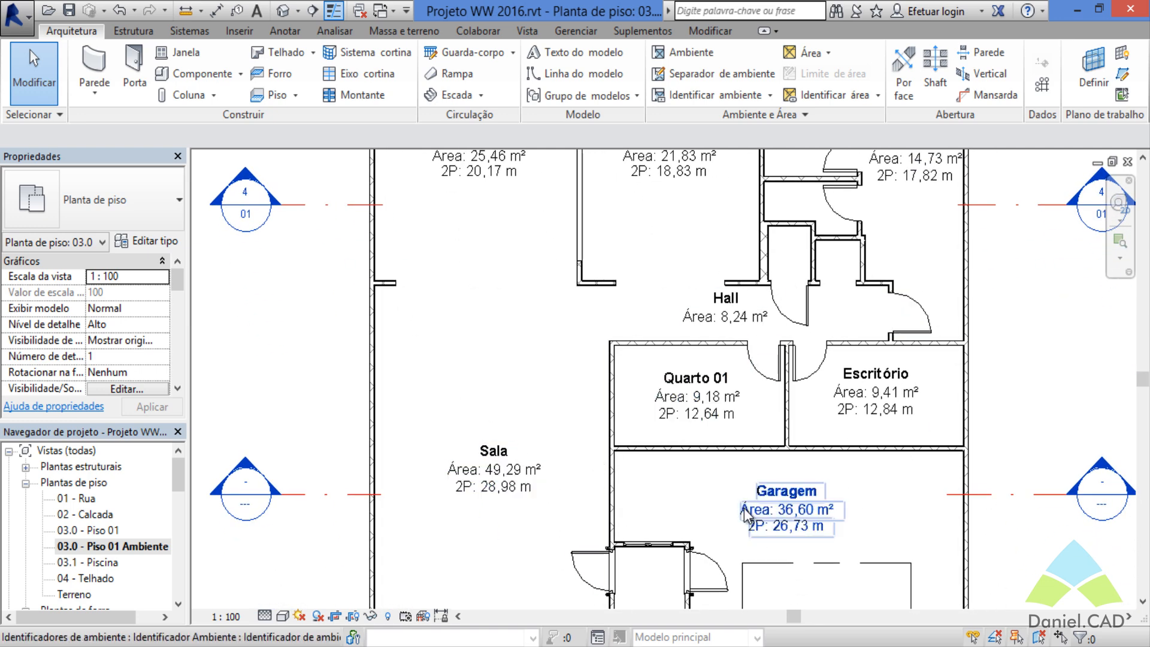
pyautogui.scroll(-3, 744, 514)
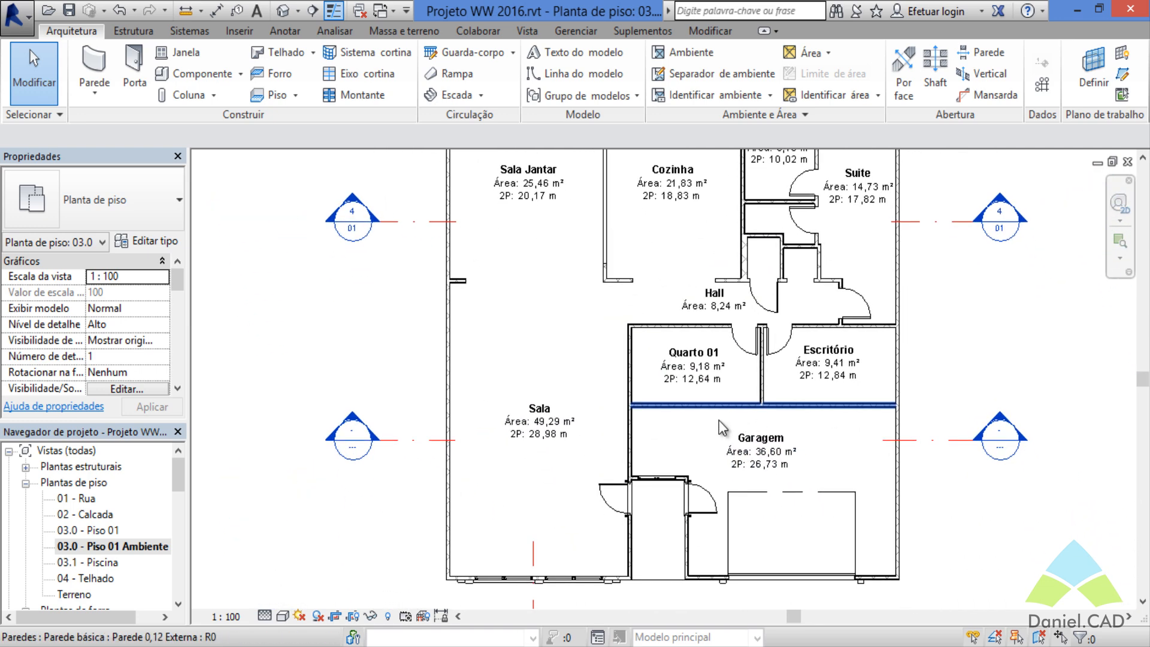
# - Set the floor plan's visual style to Sombreado and view the whole plan
pyautogui.click(283, 616)
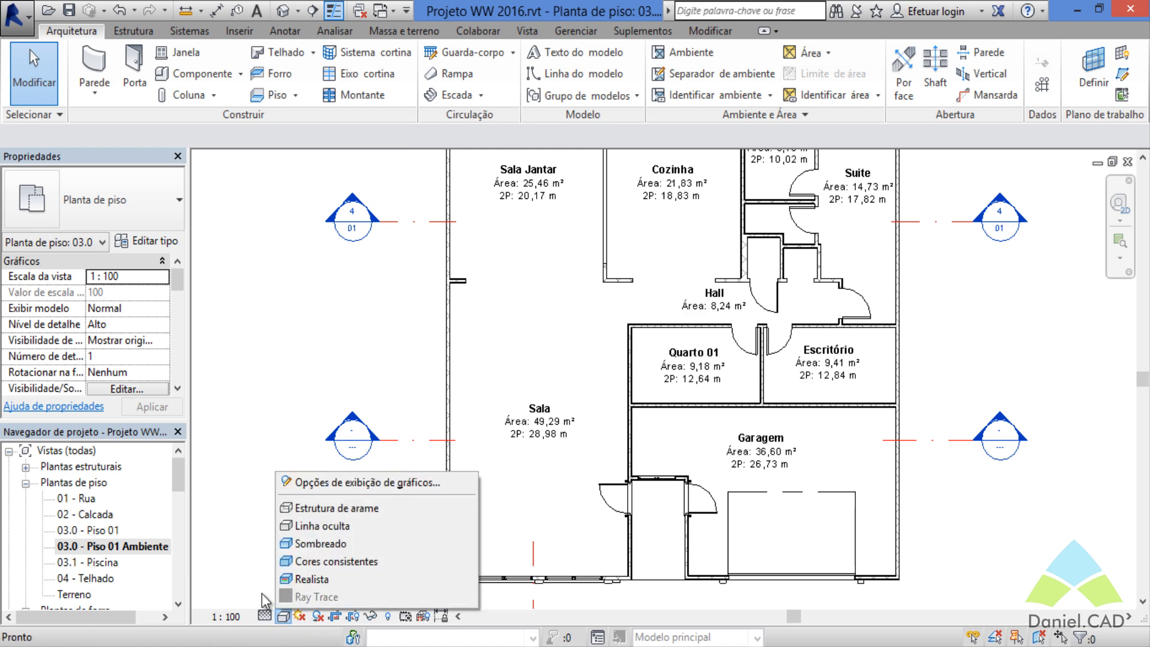
pyautogui.click(317, 543)
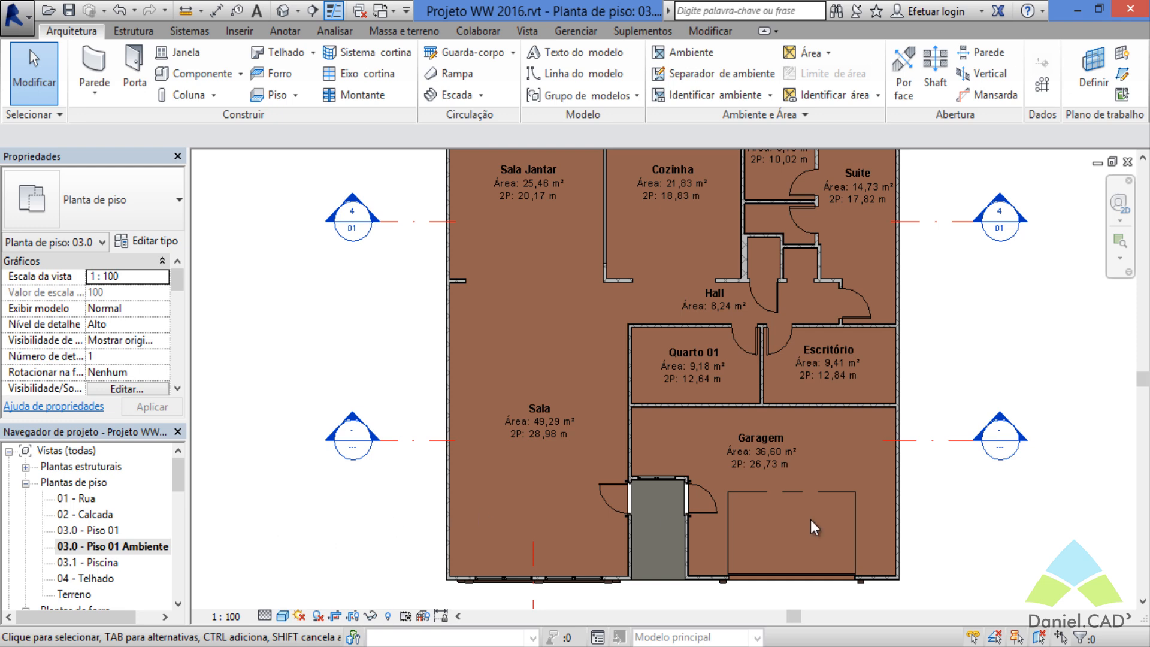
pyautogui.scroll(-3, 894, 508)
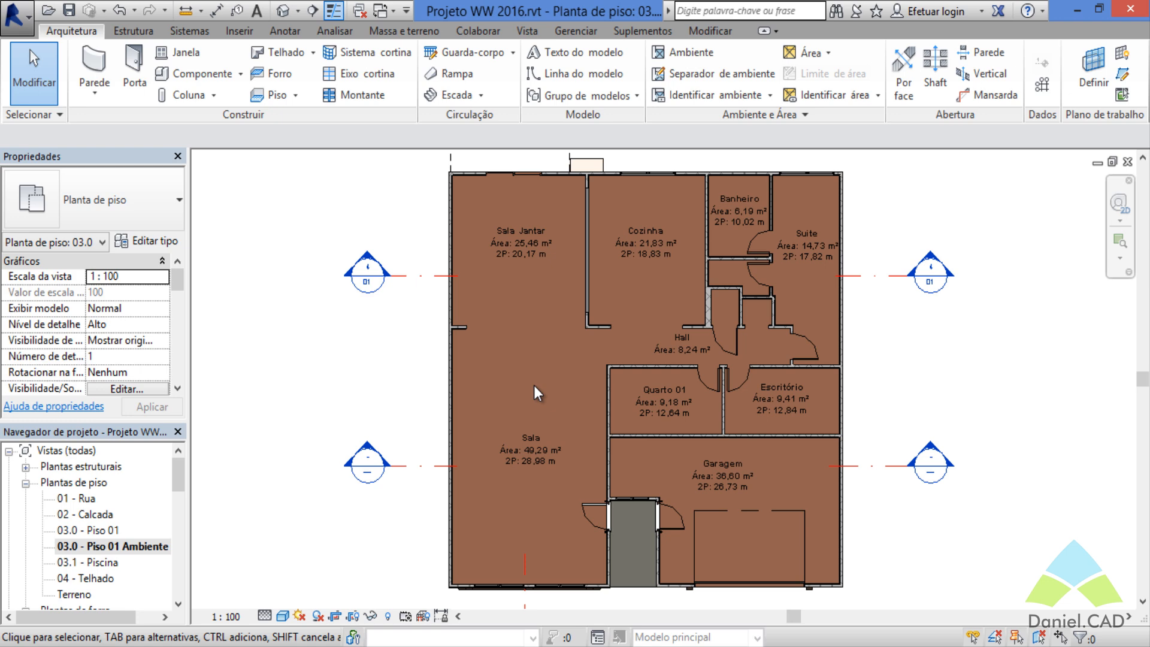
# - Switch the floor plan's visual style to Realista and examine the floor texture up close
pyautogui.click(283, 616)
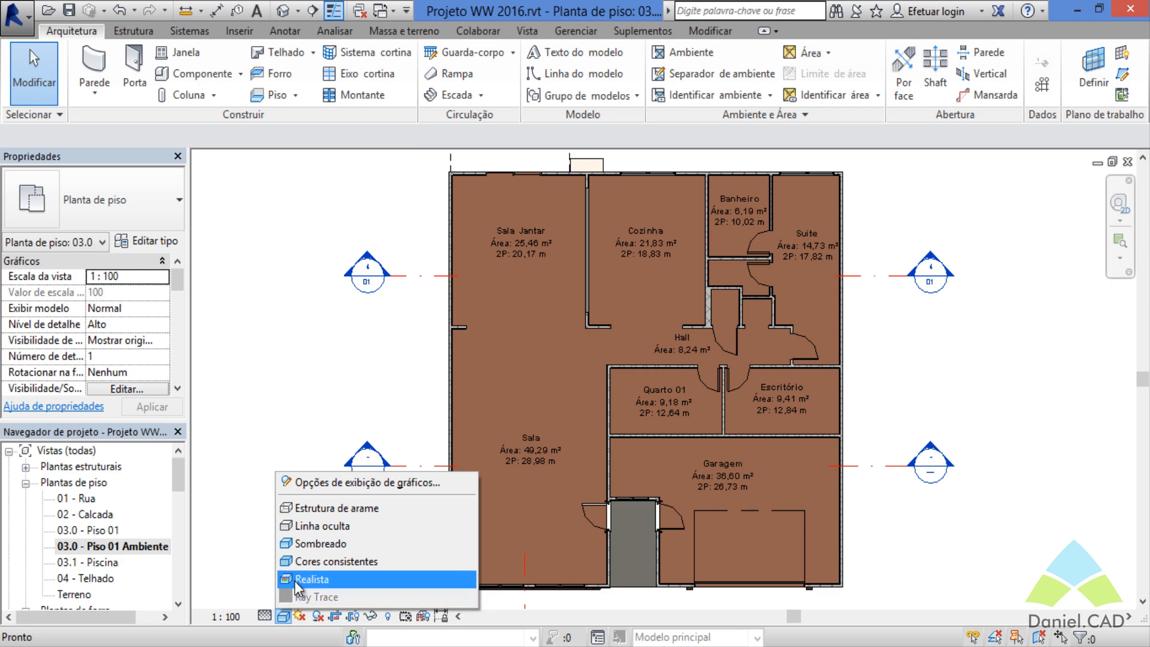
pyautogui.click(295, 580)
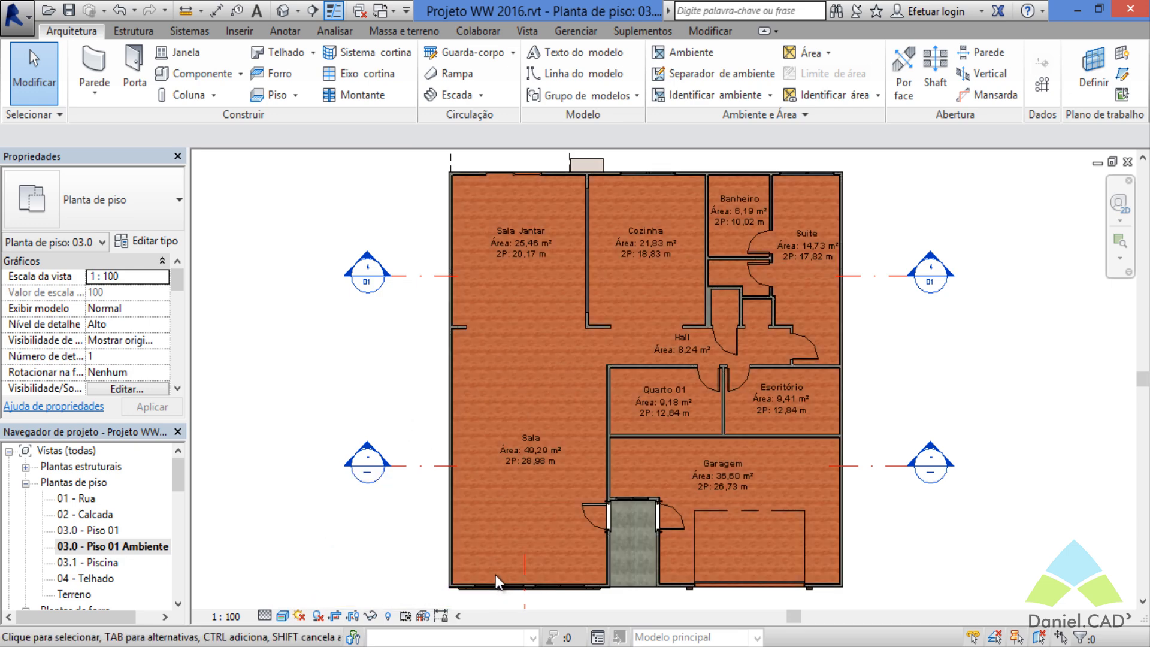
pyautogui.scroll(8, 495, 574)
pyautogui.scroll(2, 524, 547)
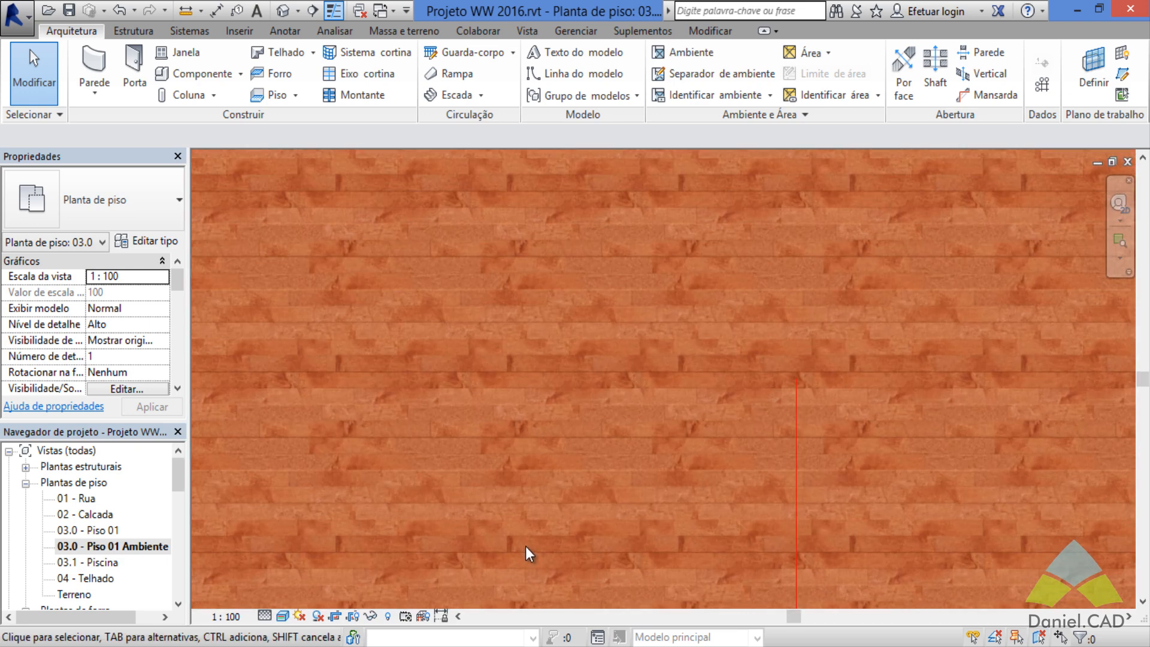
pyautogui.scroll(-8, 526, 547)
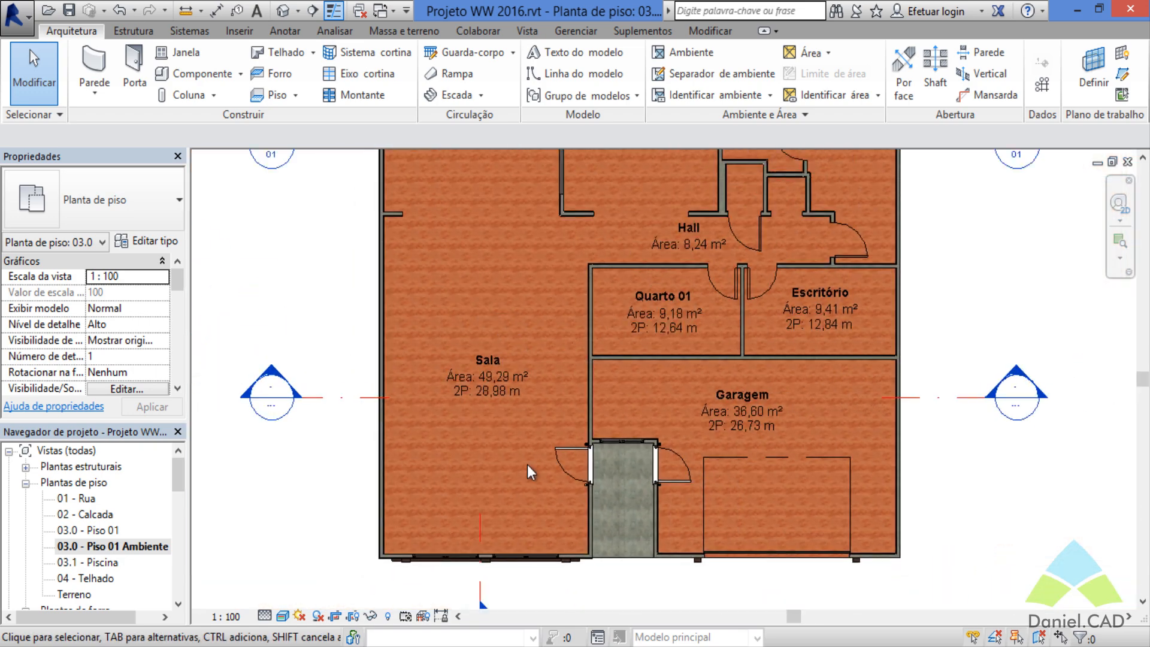
pyautogui.moveTo(544, 462); pyautogui.dragTo(534, 516, button='middle')
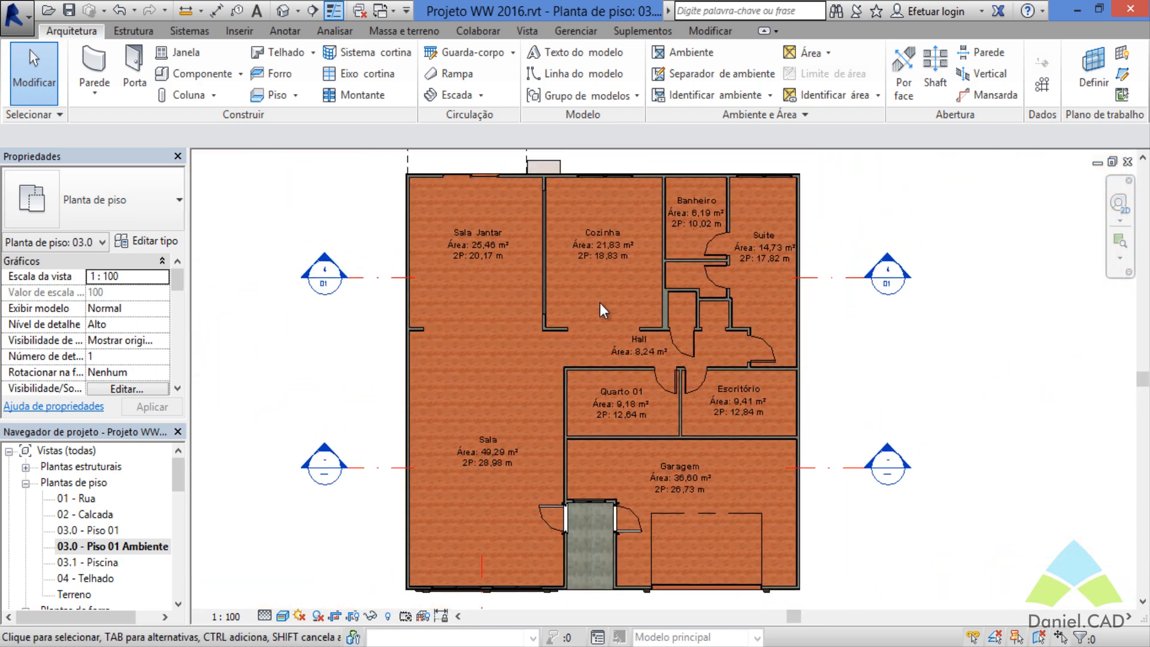
# - Return the floor plan's visual style to Linha oculta
pyautogui.click(282, 615)
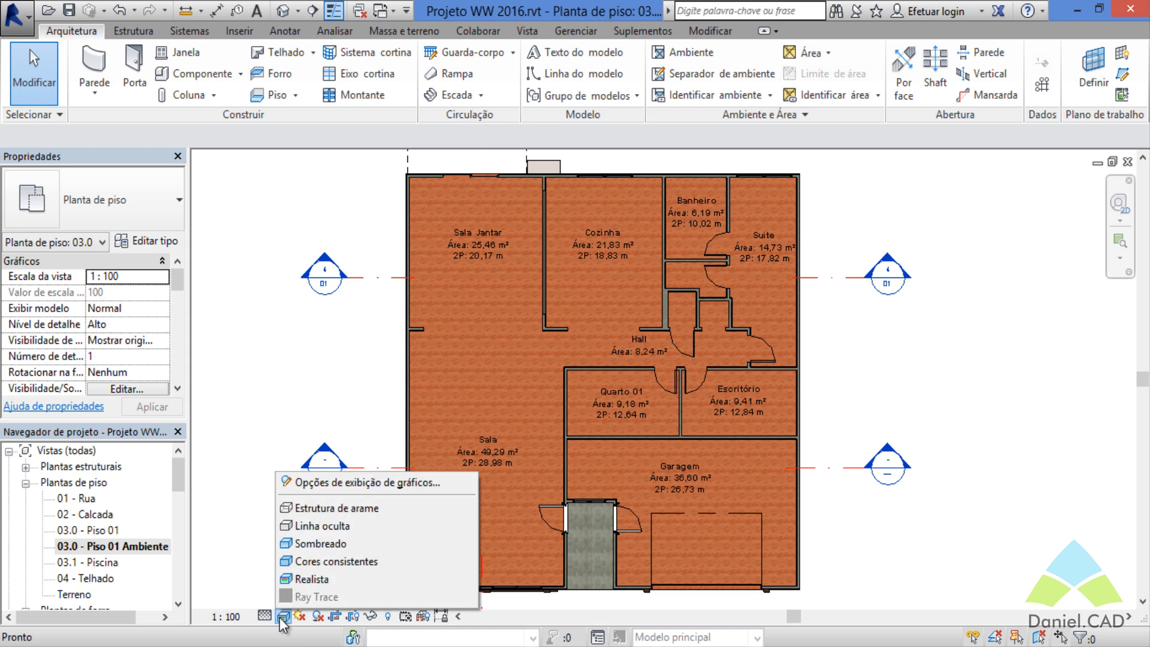
pyautogui.click(329, 526)
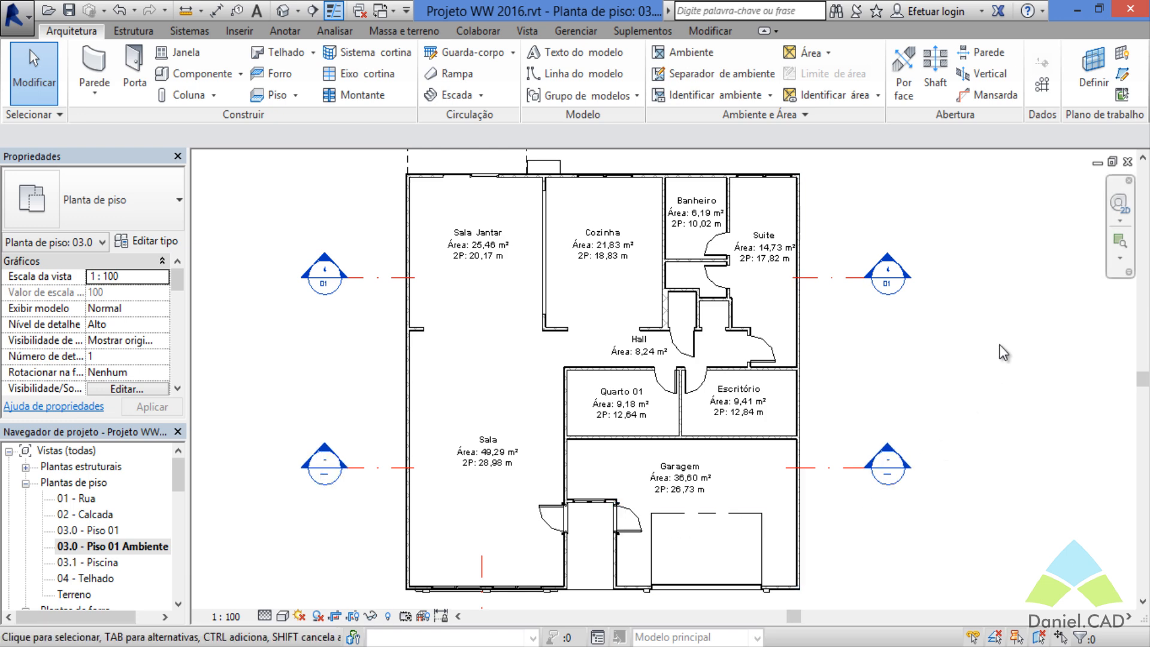
pyautogui.moveTo(978, 367); pyautogui.dragTo(754, 359, button='middle')
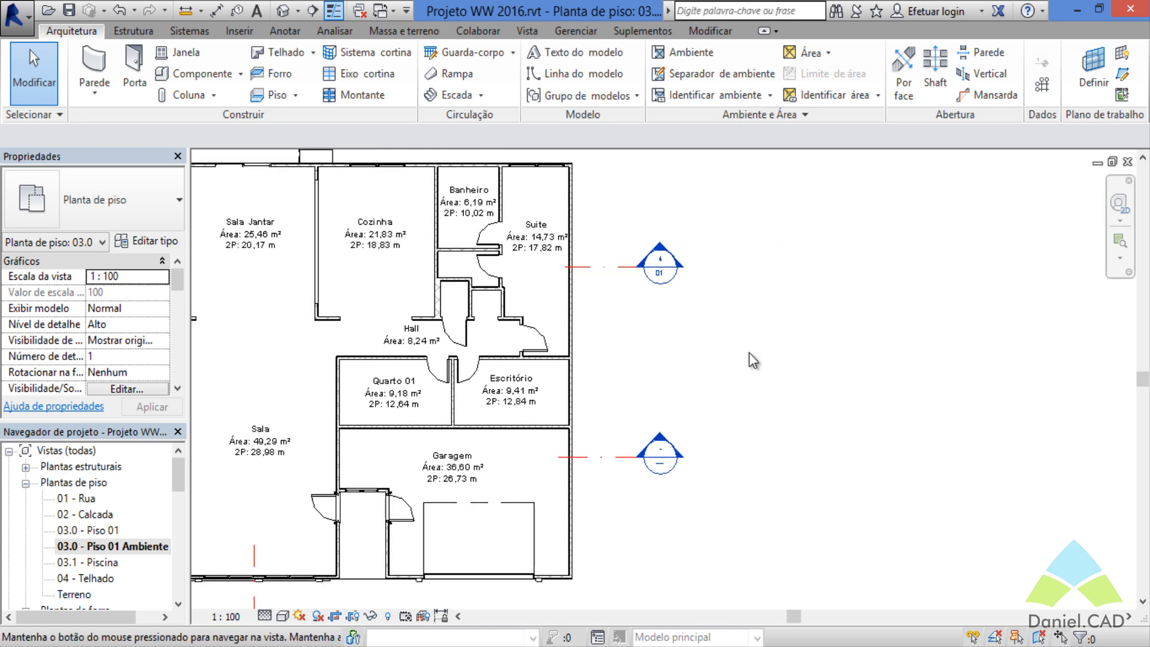
pyautogui.middleClick(749, 352)
pyautogui.middleClick(749, 353)
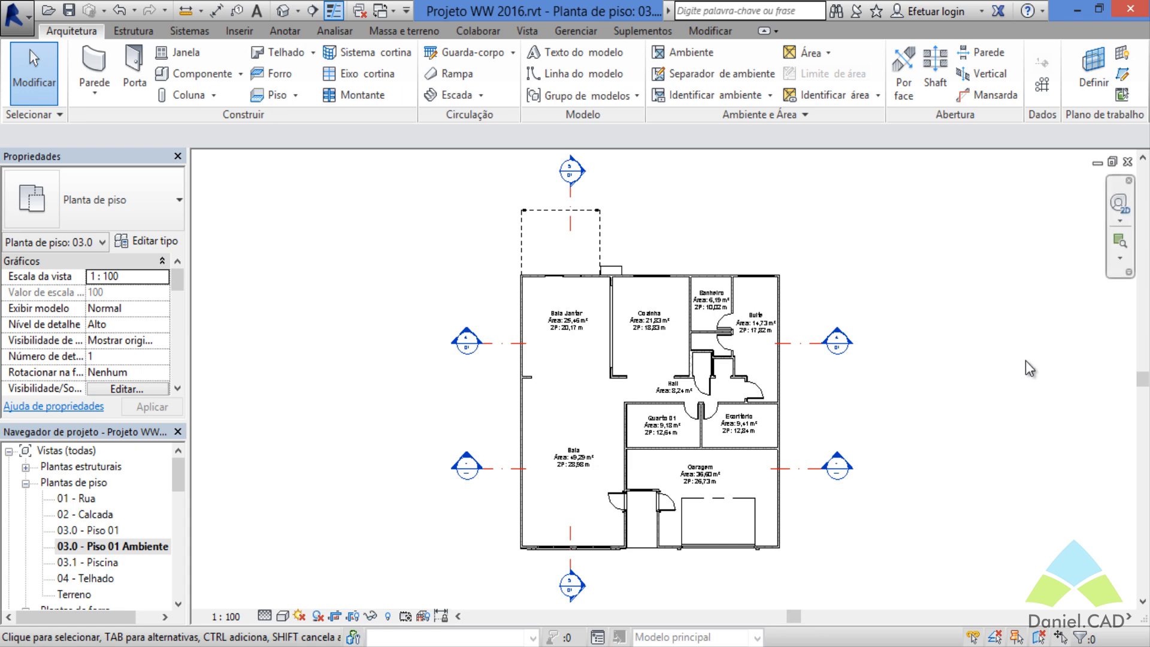
# - Place a color fill legend in the empty area to the right of the house plan
pyautogui.click(290, 35)
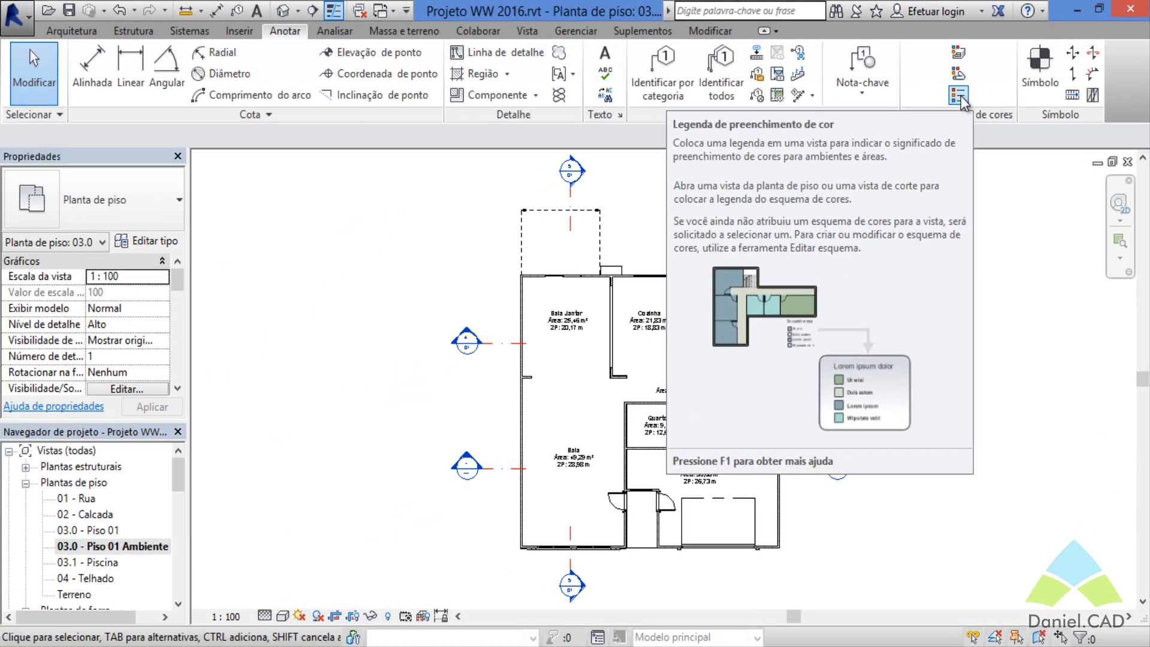
pyautogui.click(961, 96)
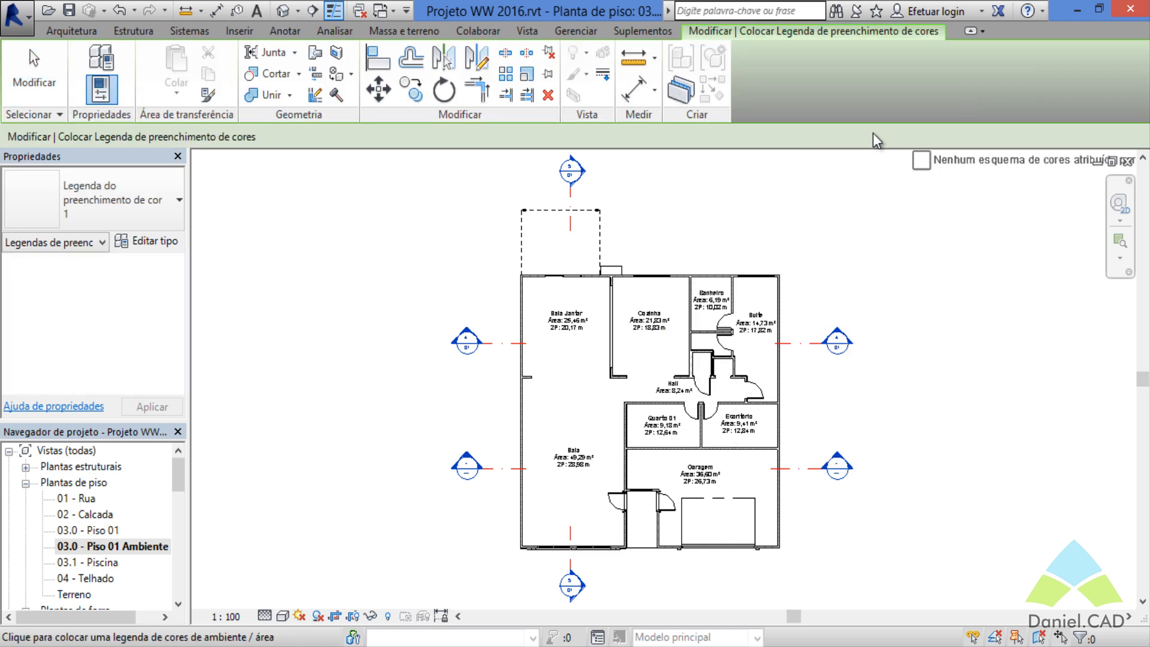
pyautogui.moveTo(911, 248); pyautogui.dragTo(657, 221, button='middle')
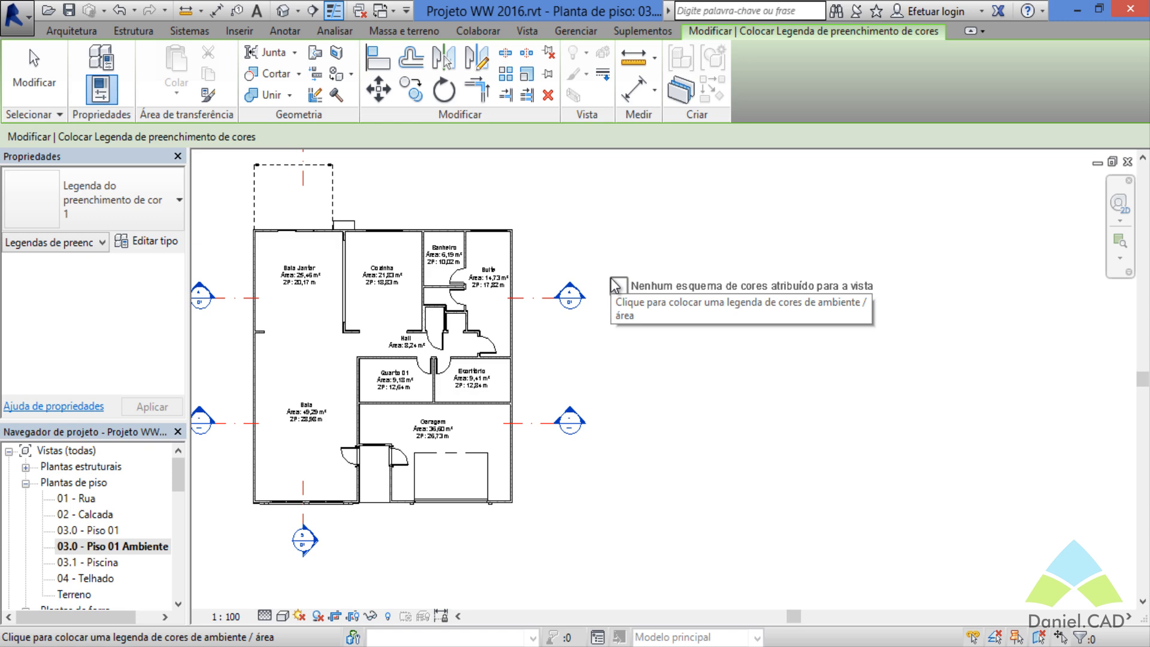
pyautogui.click(627, 314)
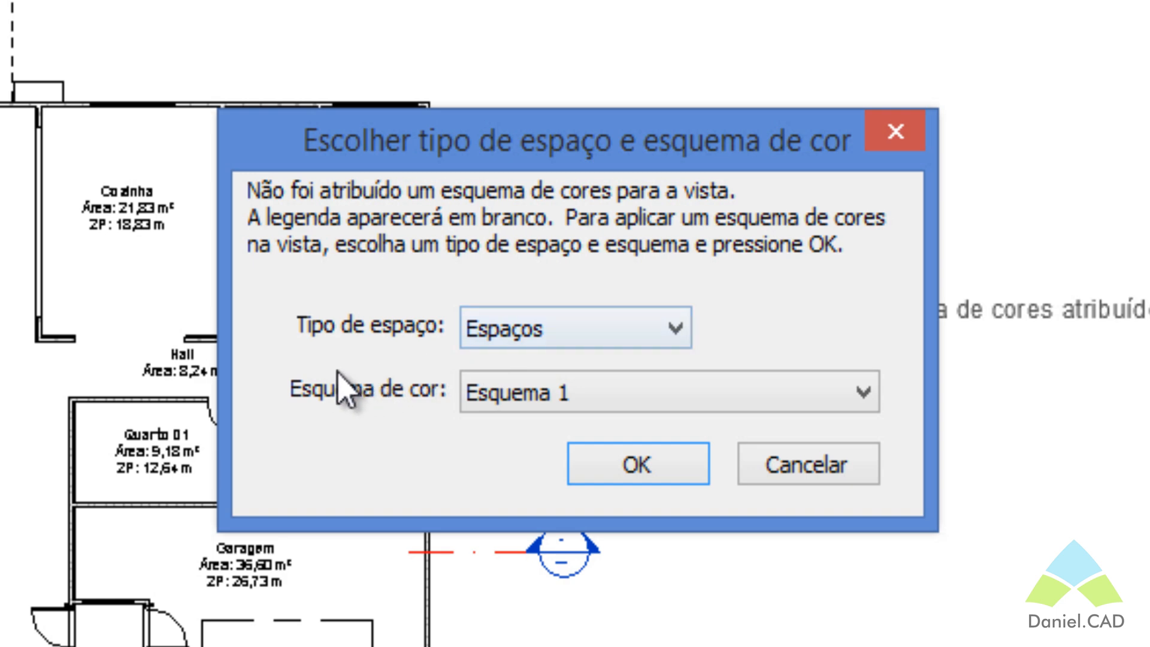
# - Assign the space type Ambientes and the color scheme Nome to the view, and finish placing the legend
pyautogui.click(580, 342)
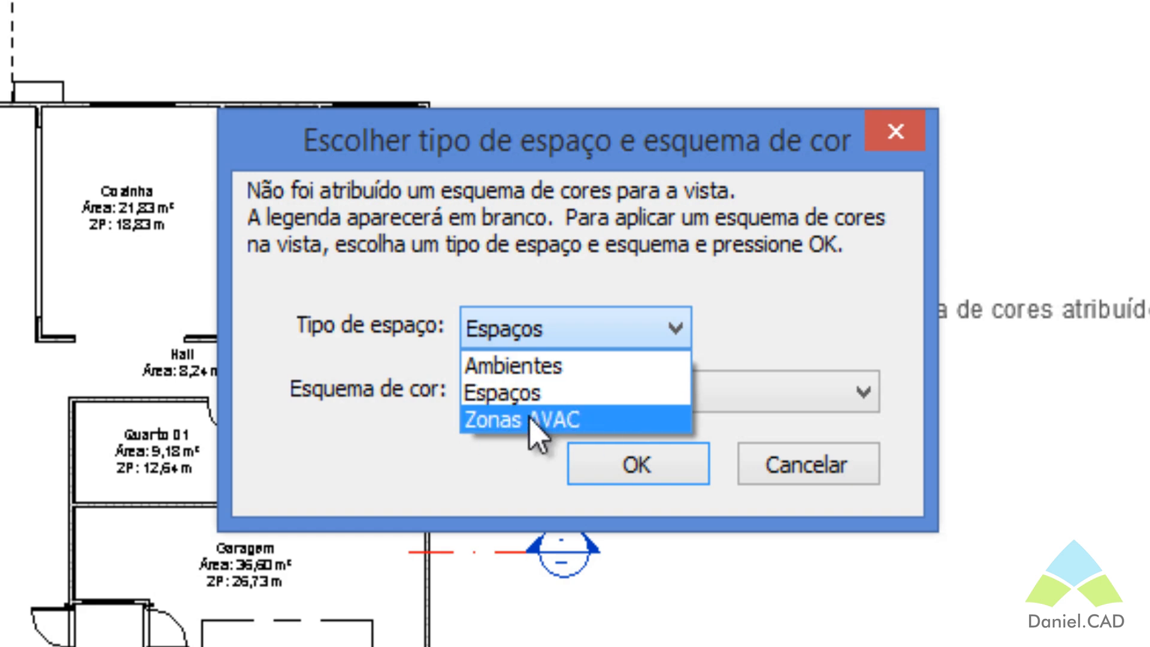
pyautogui.click(531, 374)
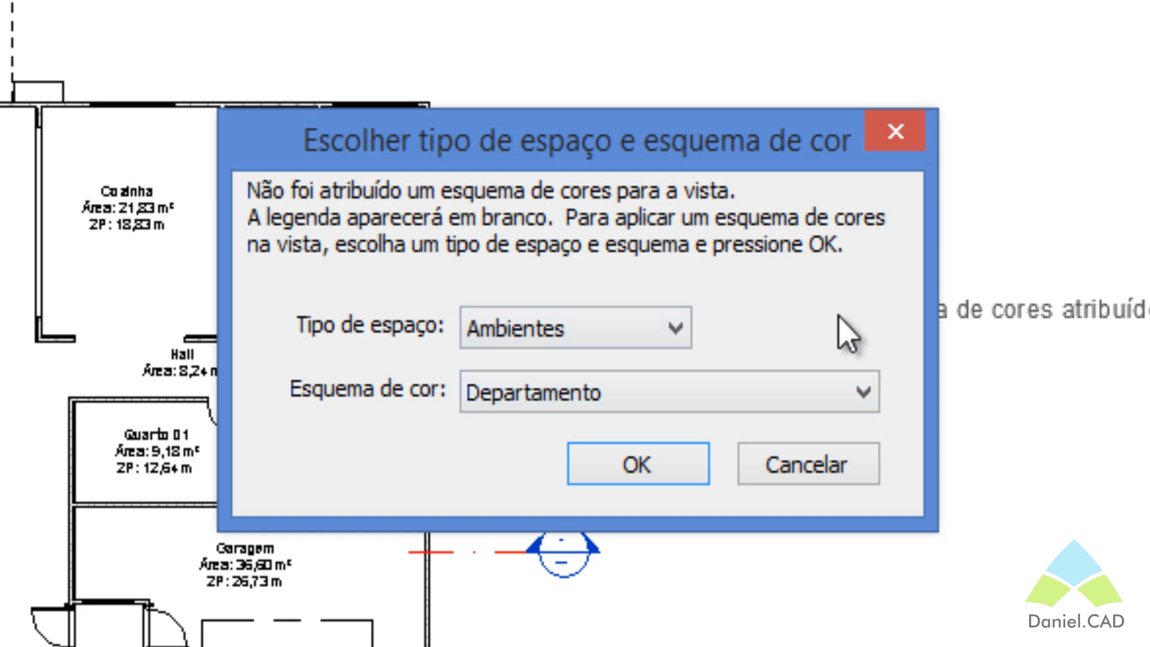
pyautogui.click(532, 393)
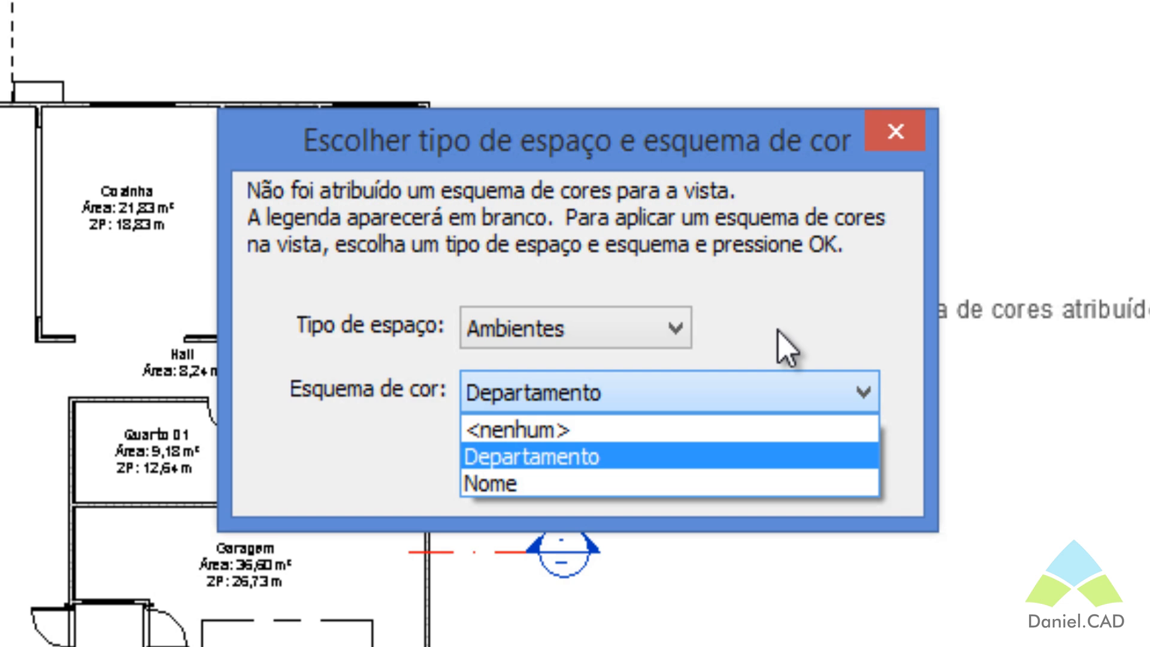
pyautogui.click(534, 481)
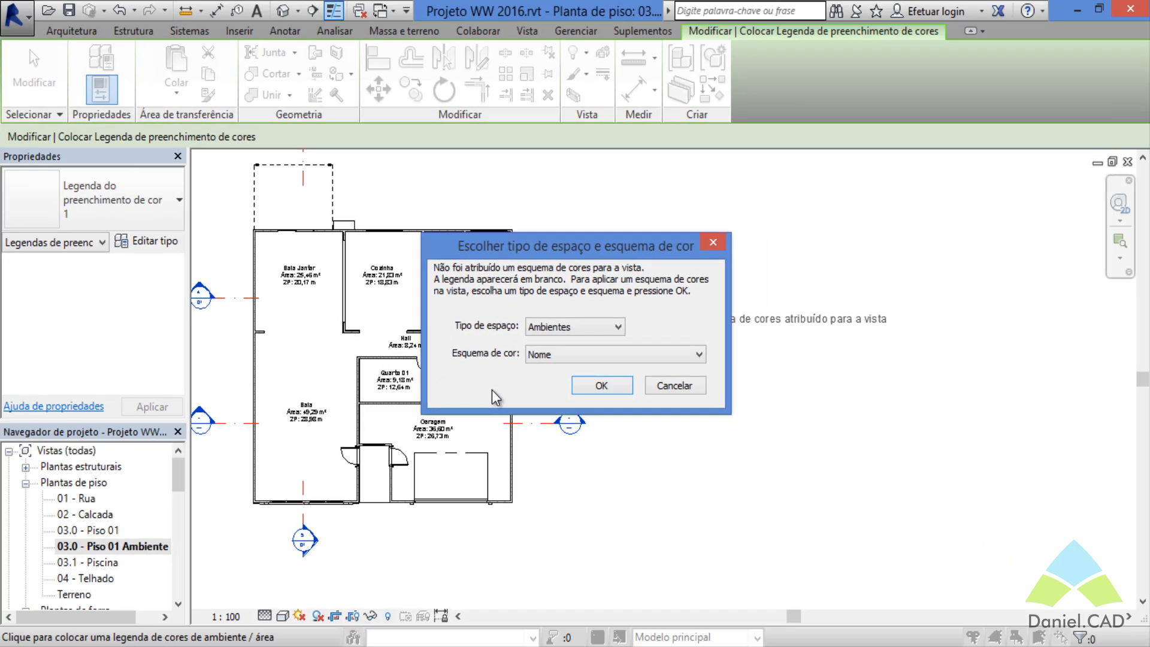
pyautogui.click(602, 386)
pyautogui.press('Escape')
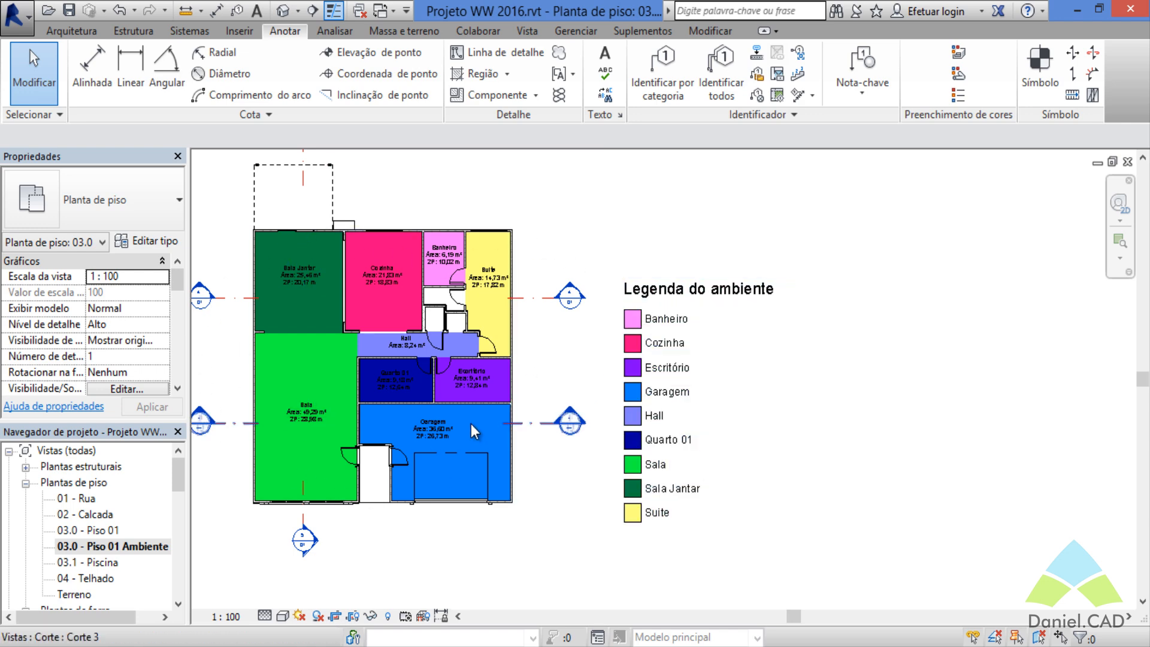
# - Move the room color legend slightly up and to the left beside the plan
pyautogui.scroll(1, 234, 408)
pyautogui.moveTo(546, 353); pyautogui.dragTo(552, 379, button='middle')
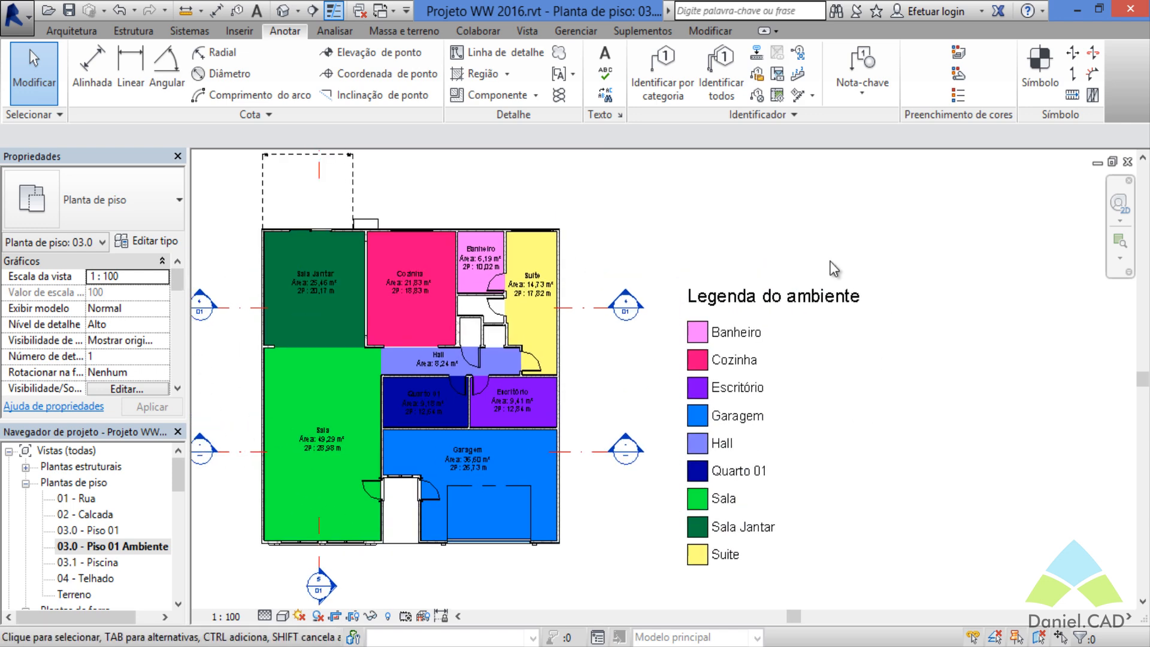
pyautogui.click(772, 302)
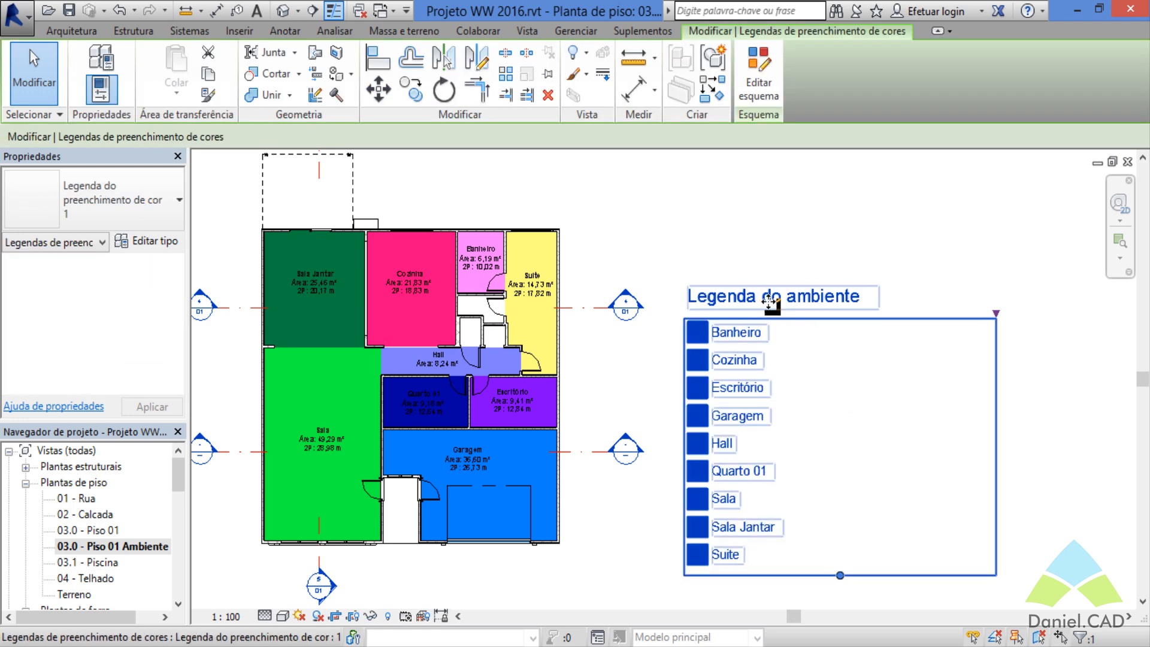
pyautogui.moveTo(767, 301); pyautogui.dragTo(746, 247)
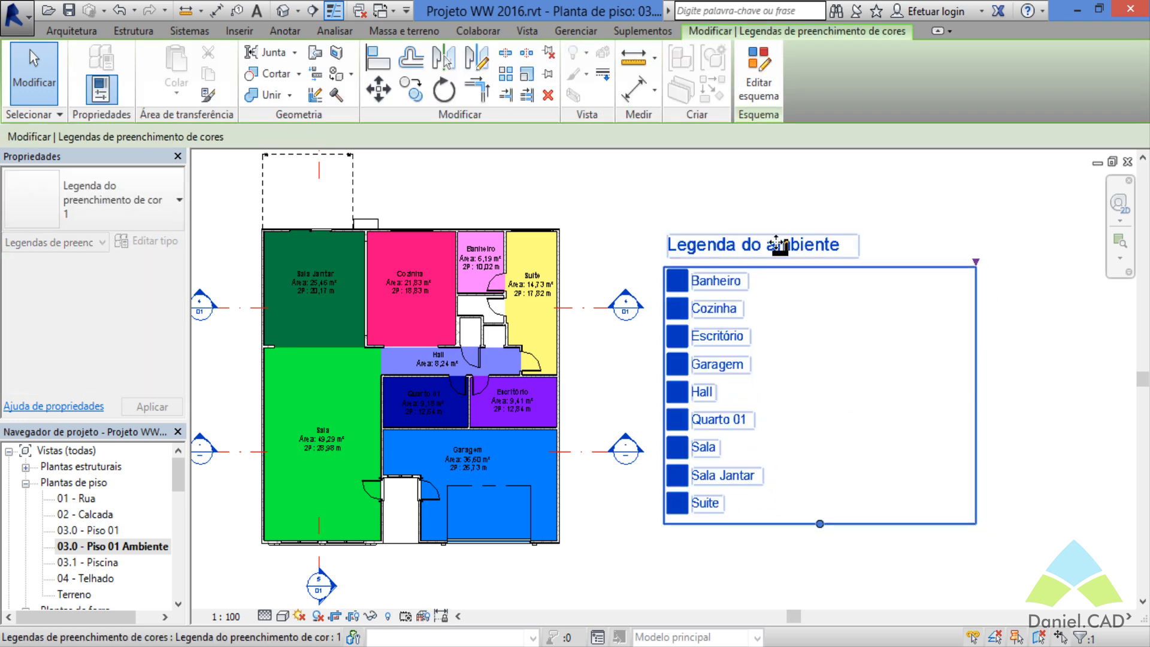
pyautogui.click(1026, 357)
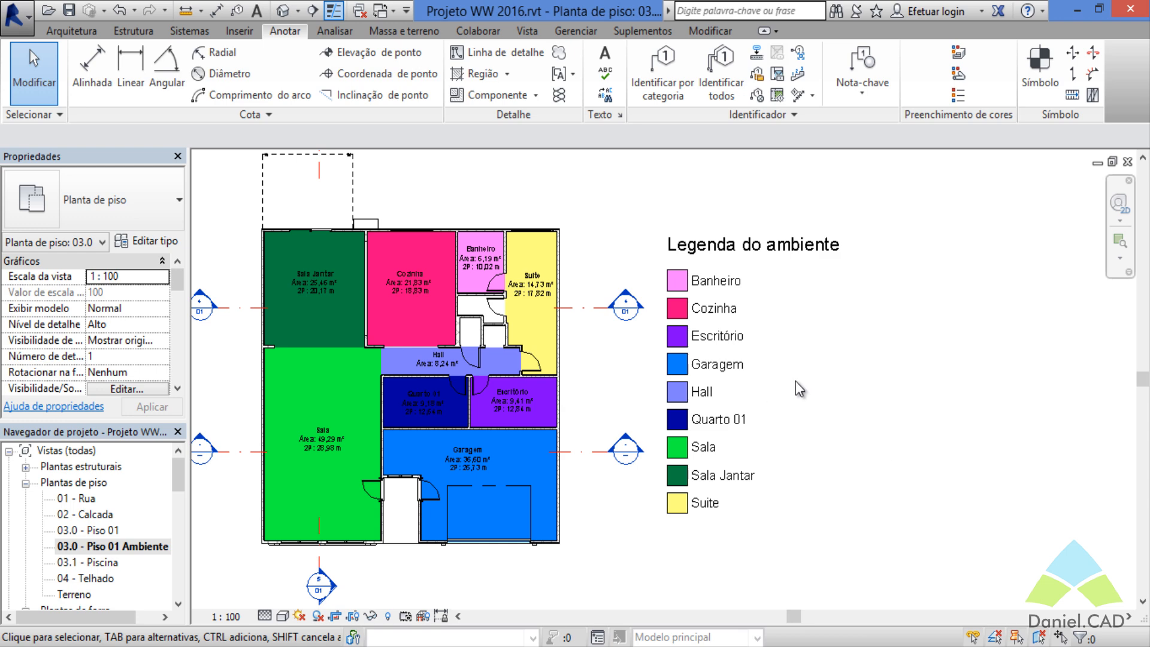
# - Open the room legend's color scheme definition to review it, and close it without changes
pyautogui.click(685, 283)
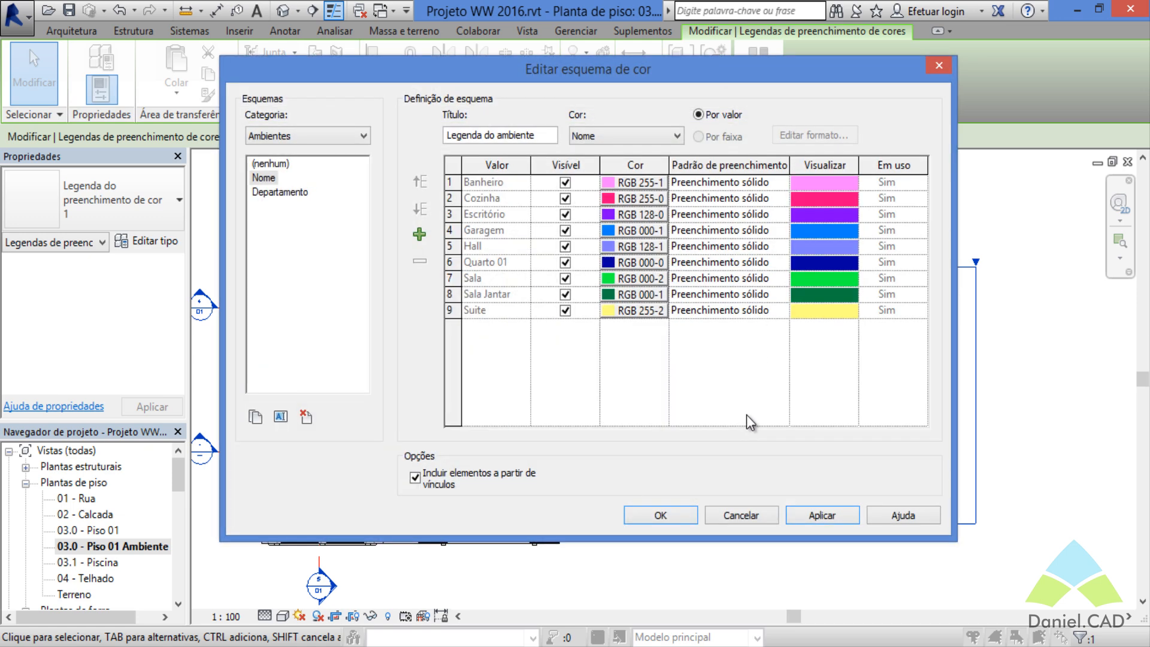
pyautogui.click(939, 69)
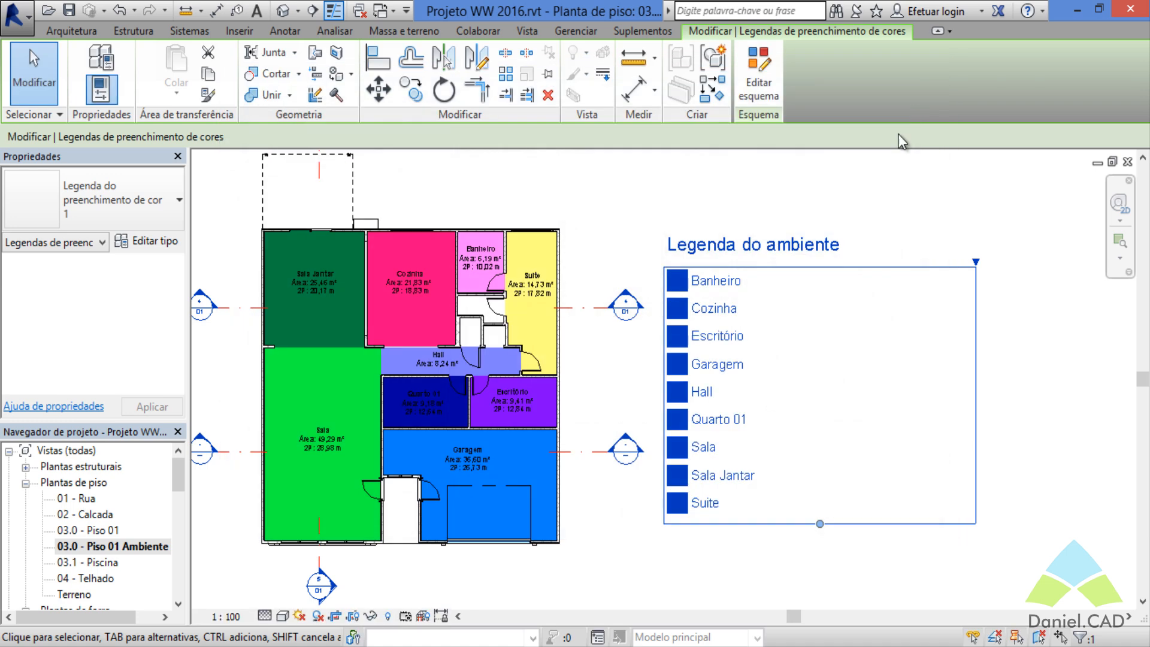
pyautogui.click(866, 221)
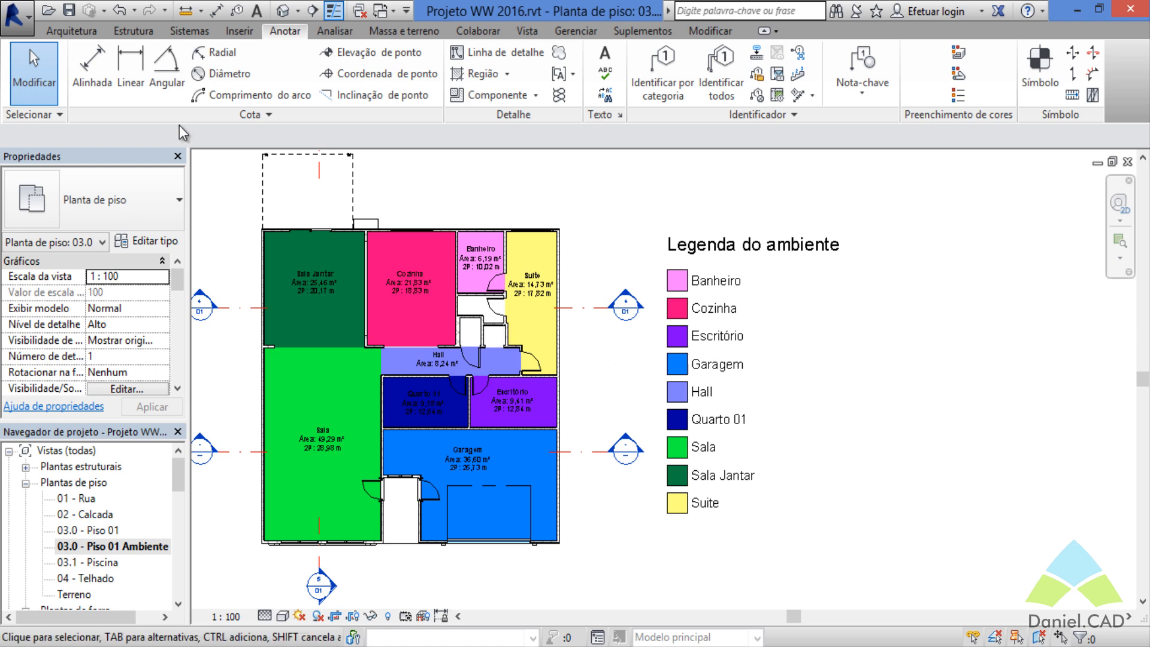
# - Open the Nome color scheme of the Ambientes category for editing and look through its room entries
pyautogui.click(88, 37)
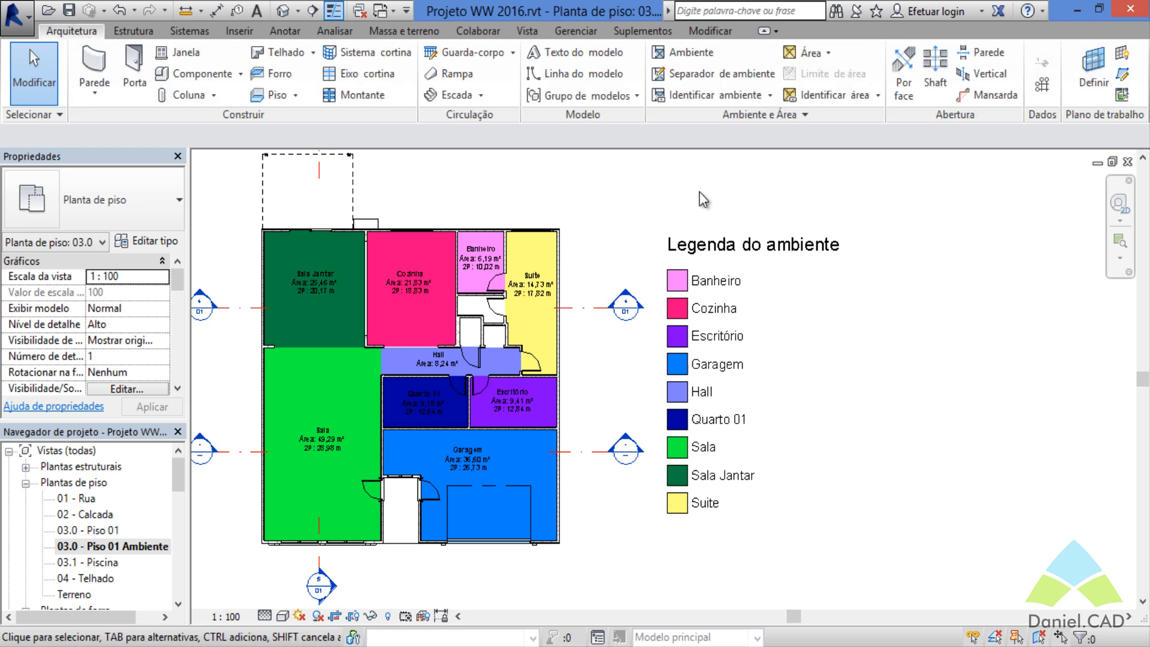
pyautogui.click(812, 117)
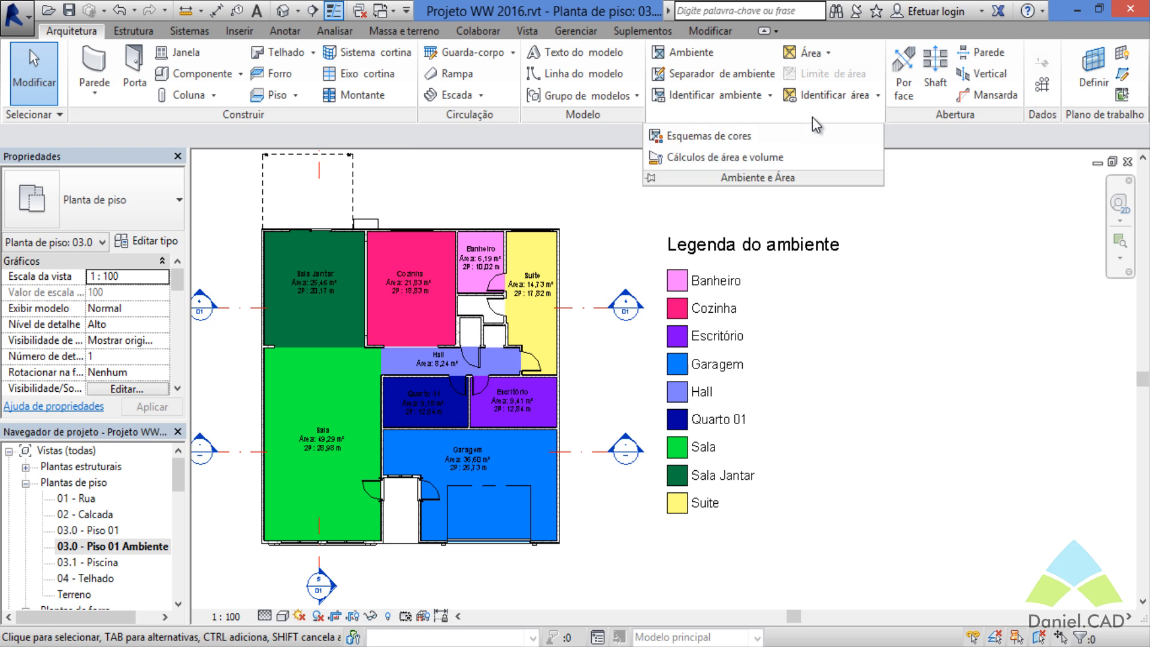
pyautogui.click(738, 135)
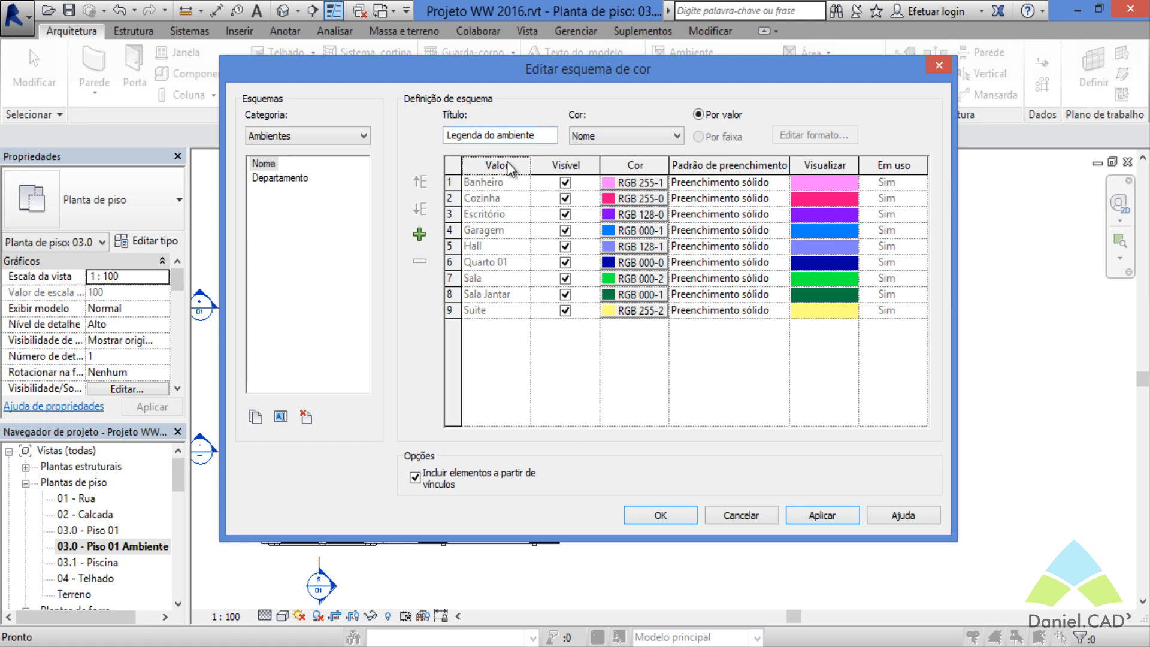
pyautogui.click(452, 216)
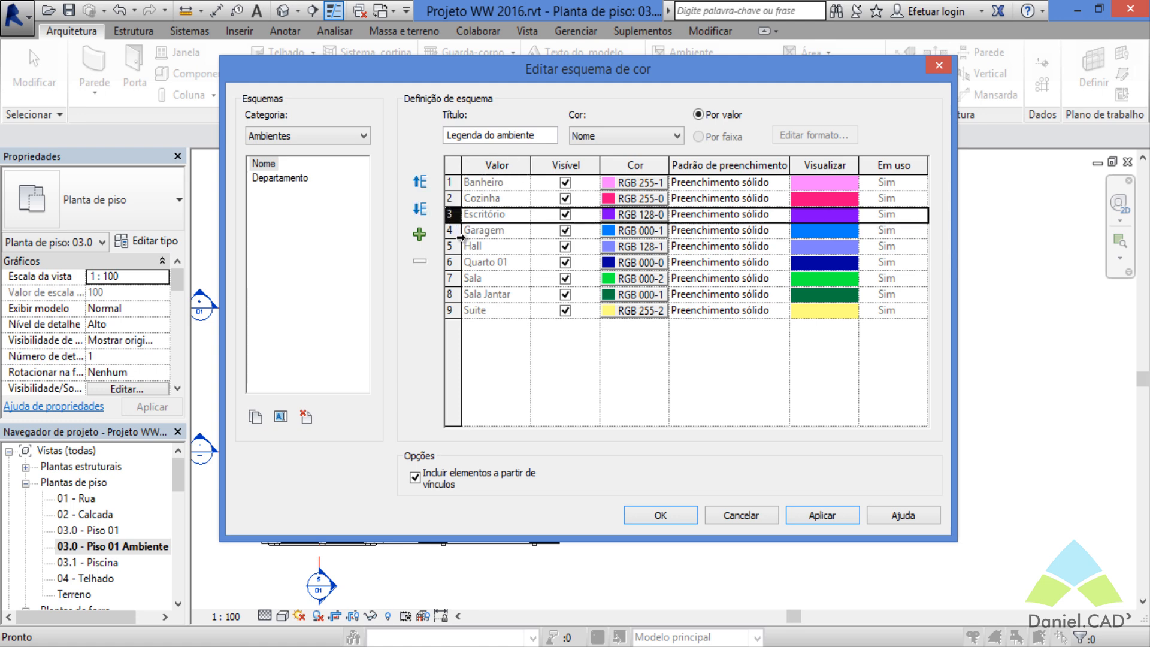
pyautogui.click(453, 231)
pyautogui.click(453, 246)
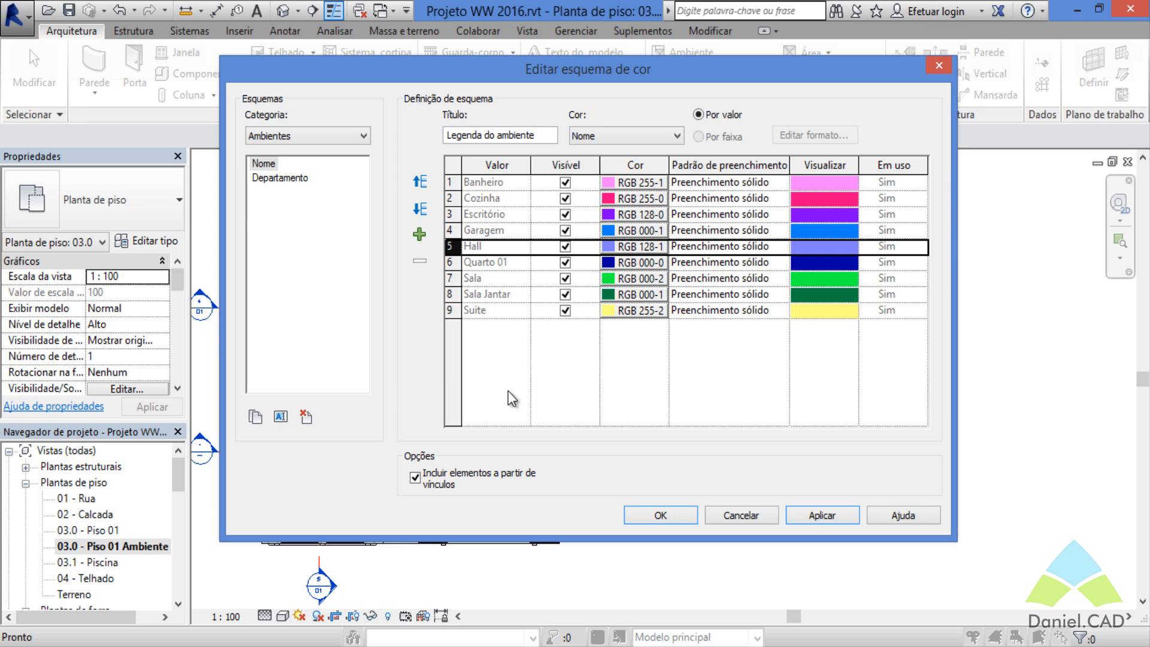
pyautogui.click(567, 184)
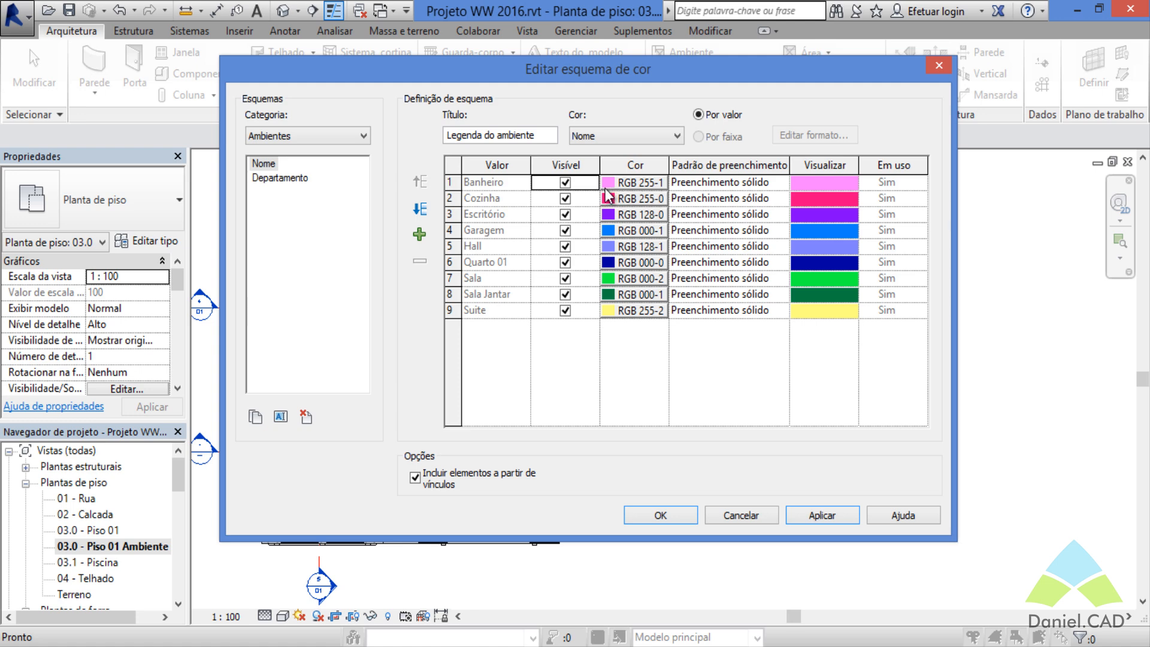
# - Try a custom light green, RGB 200-233-150, as the color of the Banheiro entry
pyautogui.click(641, 182)
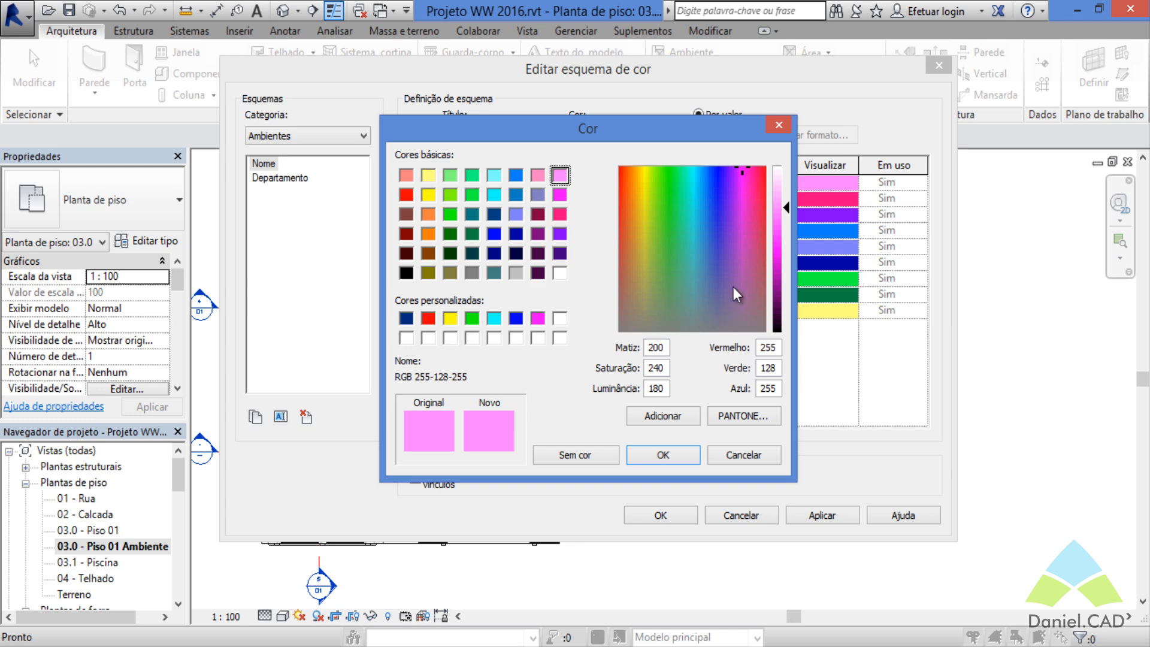
pyautogui.moveTo(691, 232); pyautogui.dragTo(651, 253)
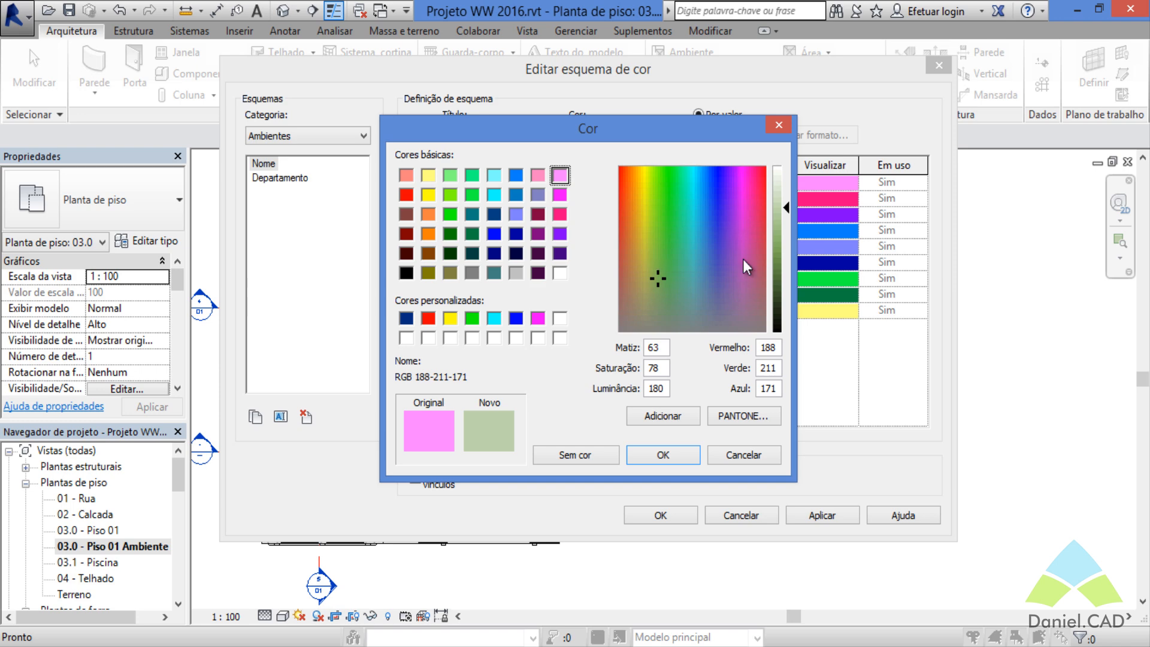
pyautogui.click(653, 226)
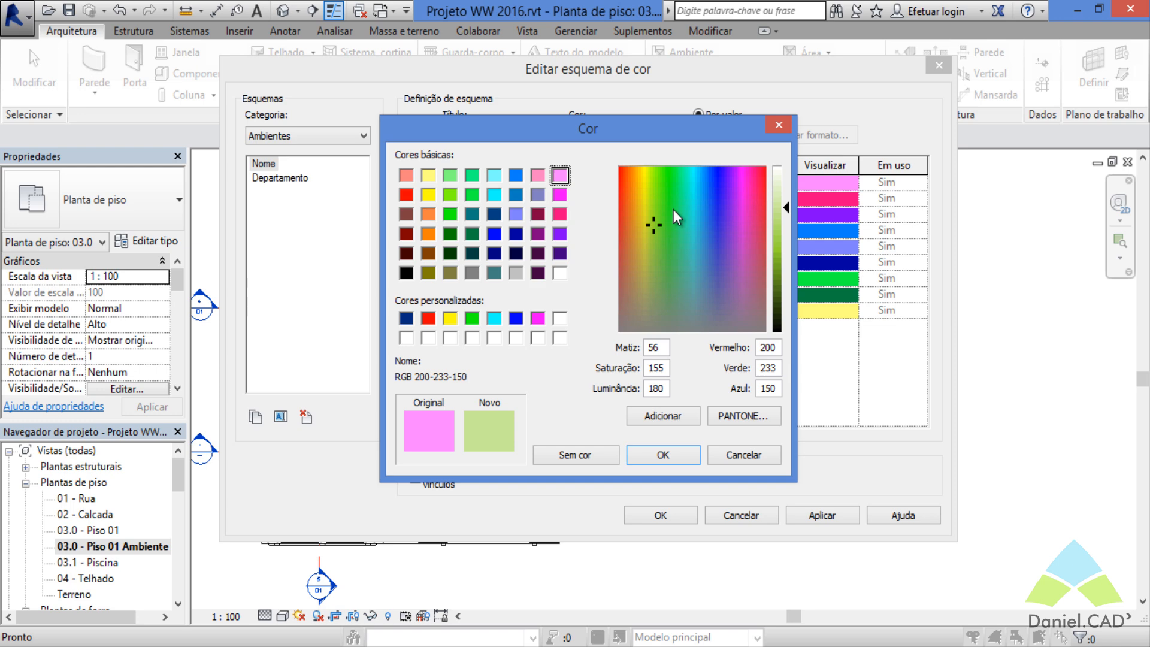
# - Browse the Pantone colors for the Banheiro entry and assign it PANTONE Process Black C
pyautogui.click(740, 417)
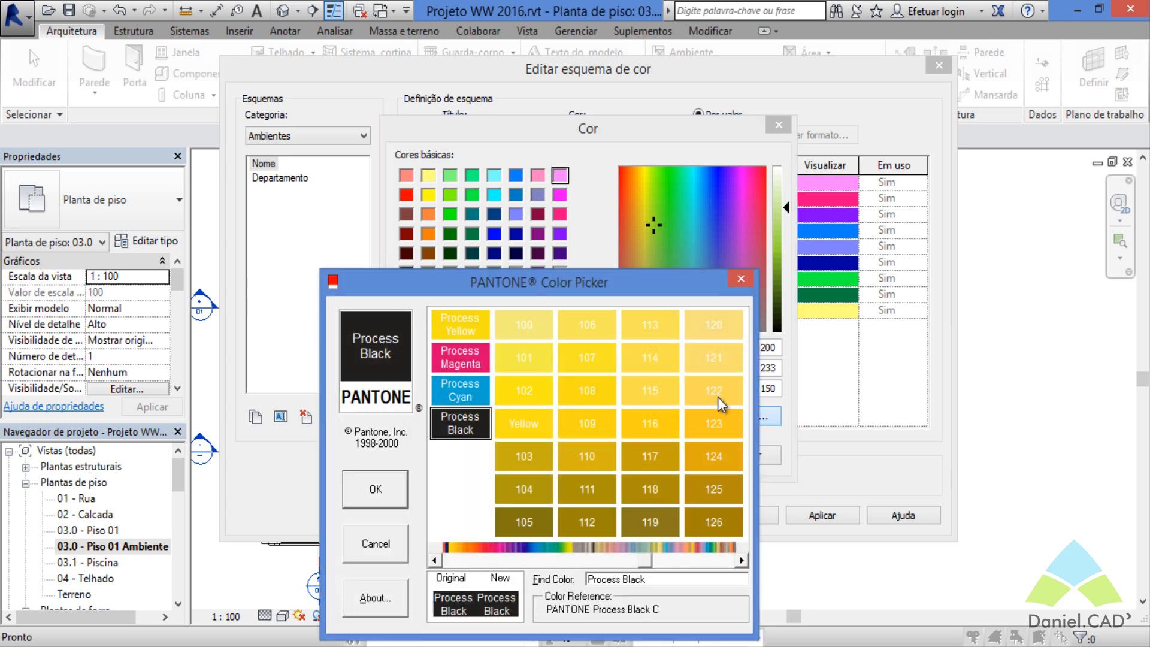
pyautogui.moveTo(605, 293); pyautogui.dragTo(677, 156)
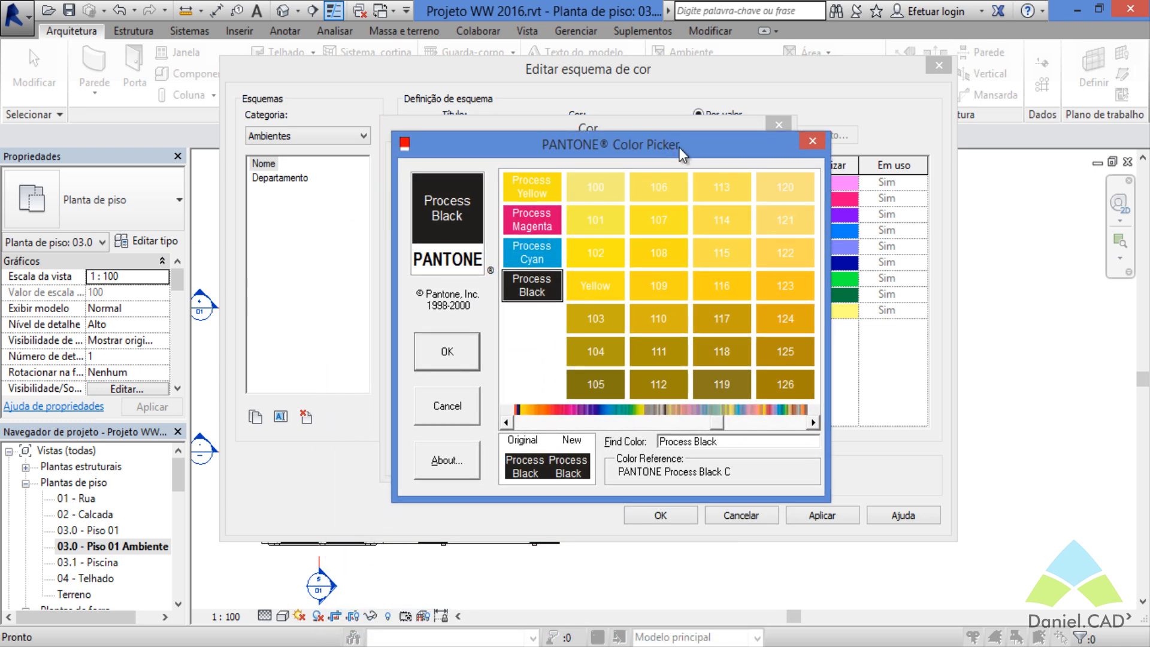
pyautogui.tripleClick(700, 441)
pyautogui.write('5773')
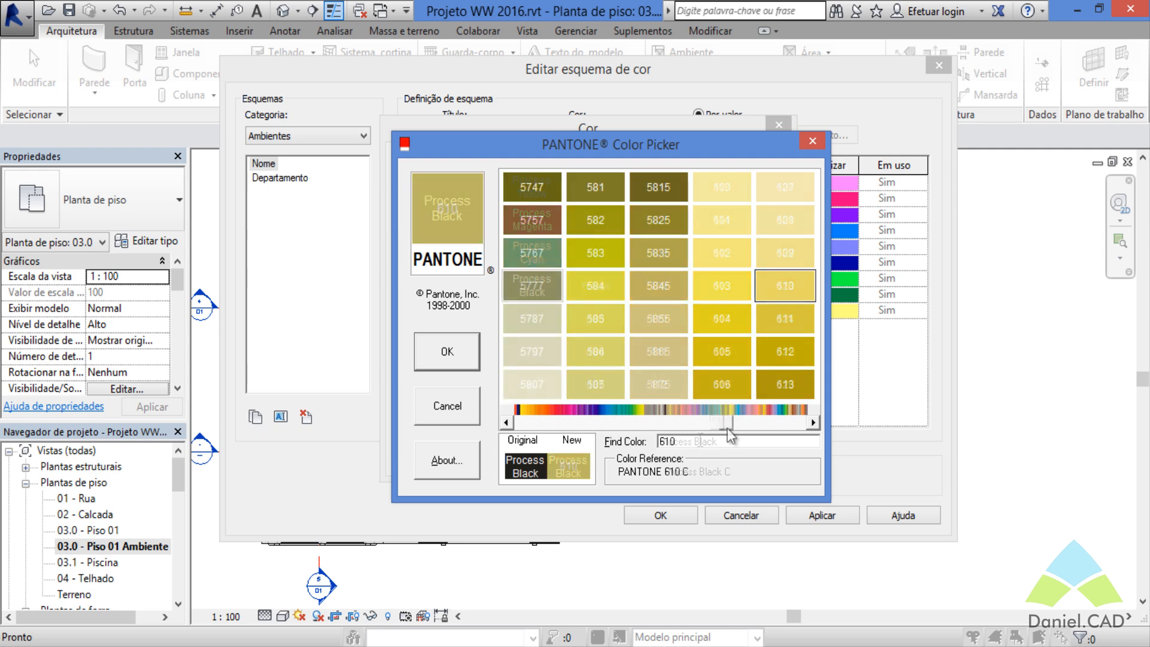
pyautogui.moveTo(719, 429); pyautogui.dragTo(695, 428)
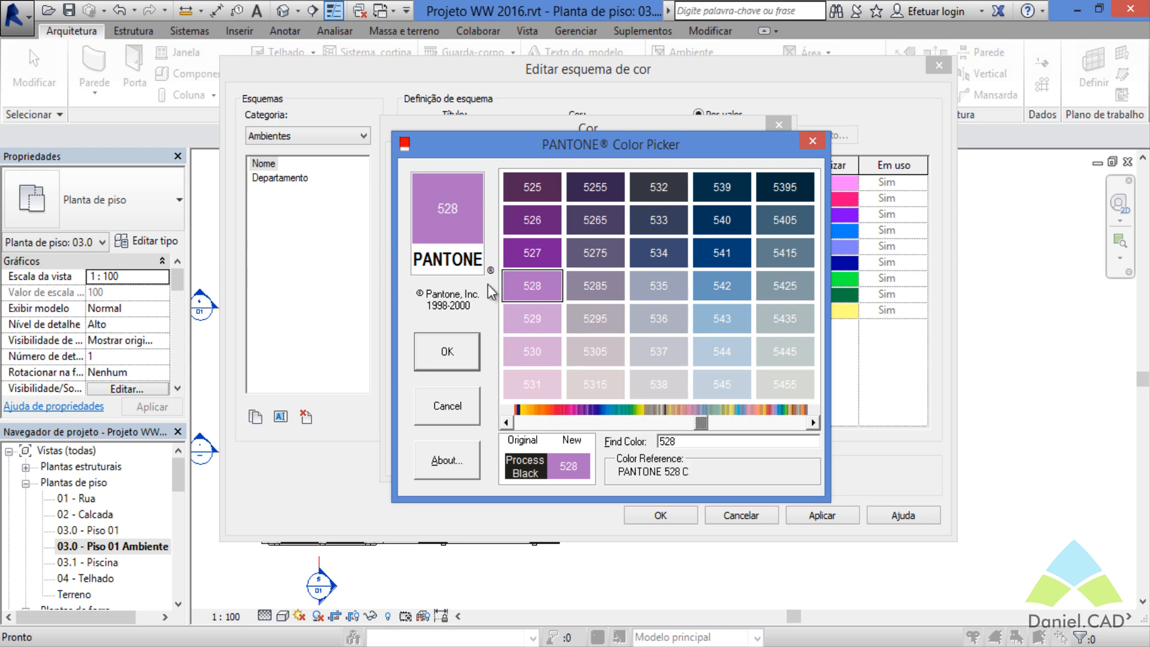
pyautogui.moveTo(695, 428); pyautogui.dragTo(680, 423)
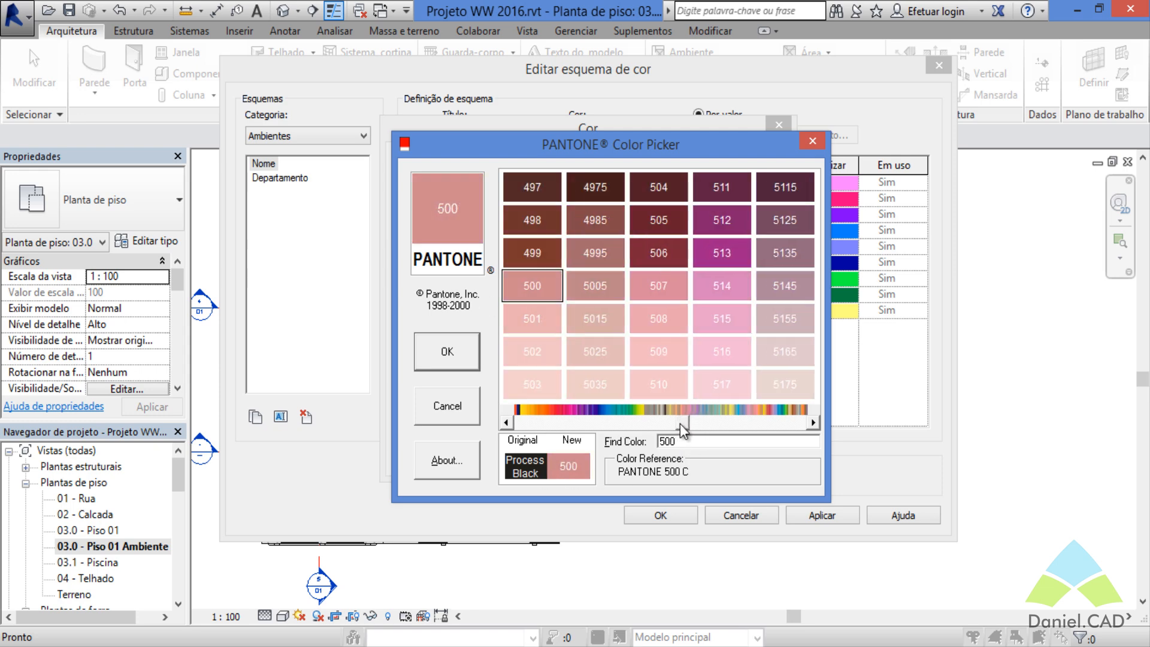
pyautogui.click(668, 257)
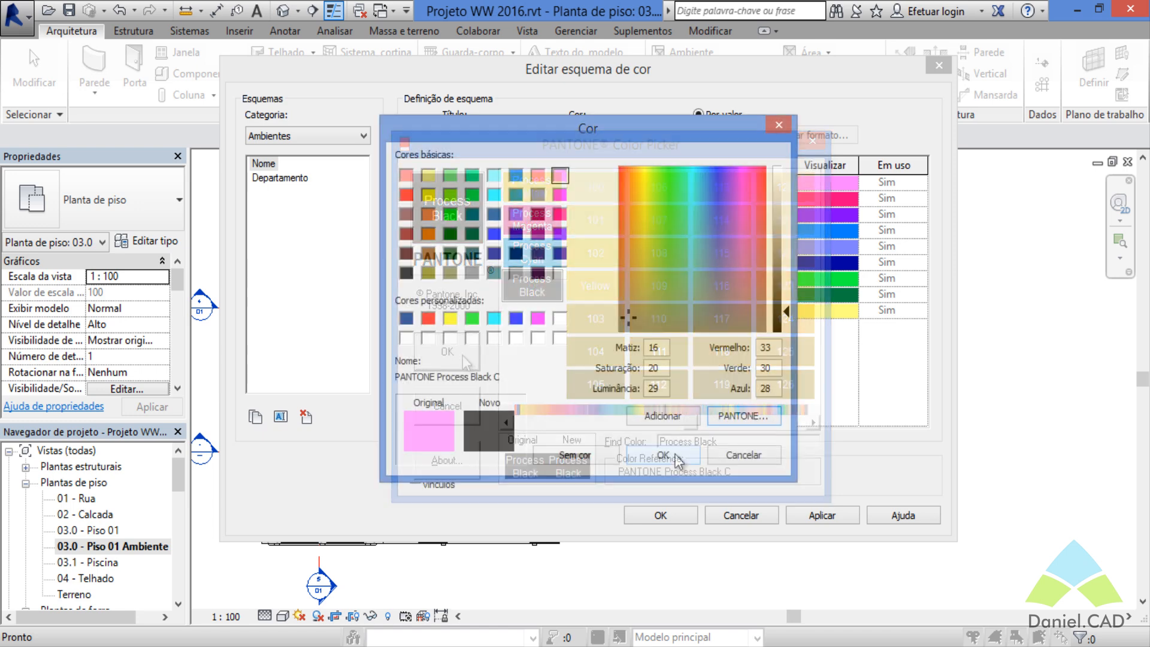
pyautogui.click(673, 526)
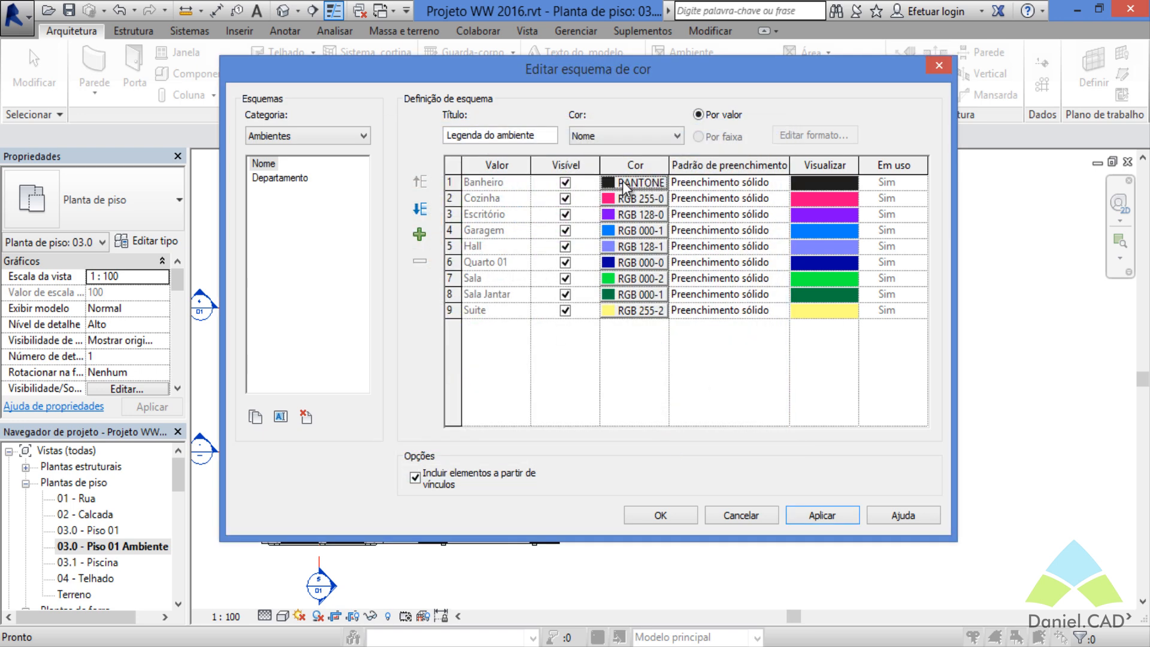
# - Change the color of the Banheiro entry to PANTONE 101 C
pyautogui.click(650, 185)
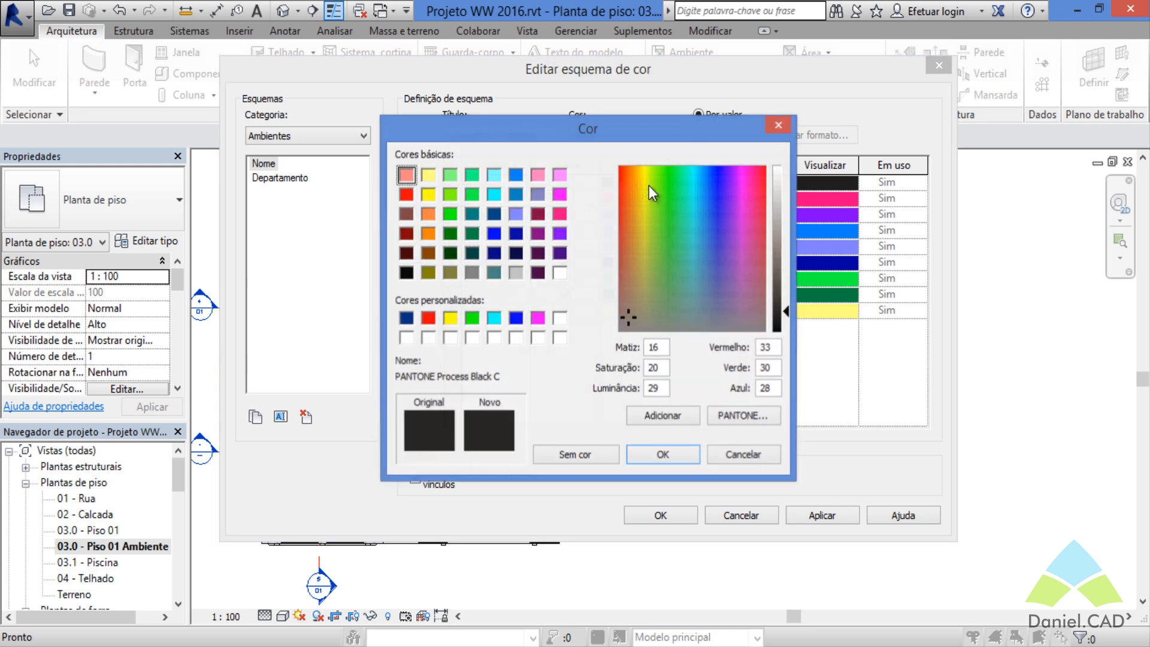
pyautogui.click(559, 234)
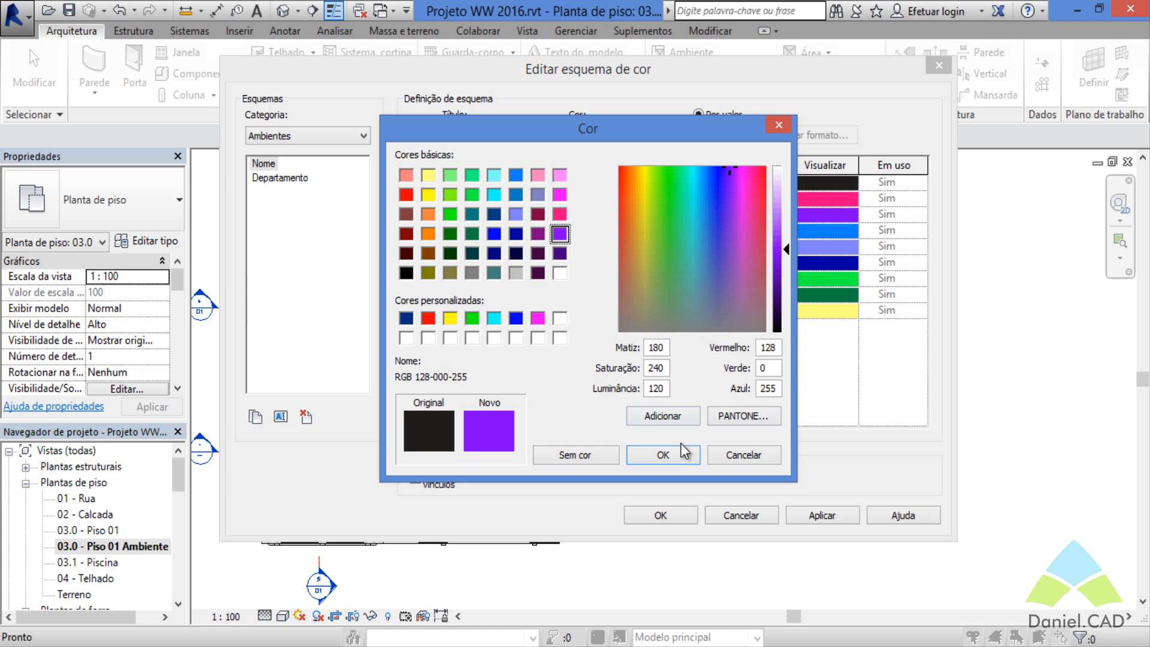
pyautogui.click(742, 416)
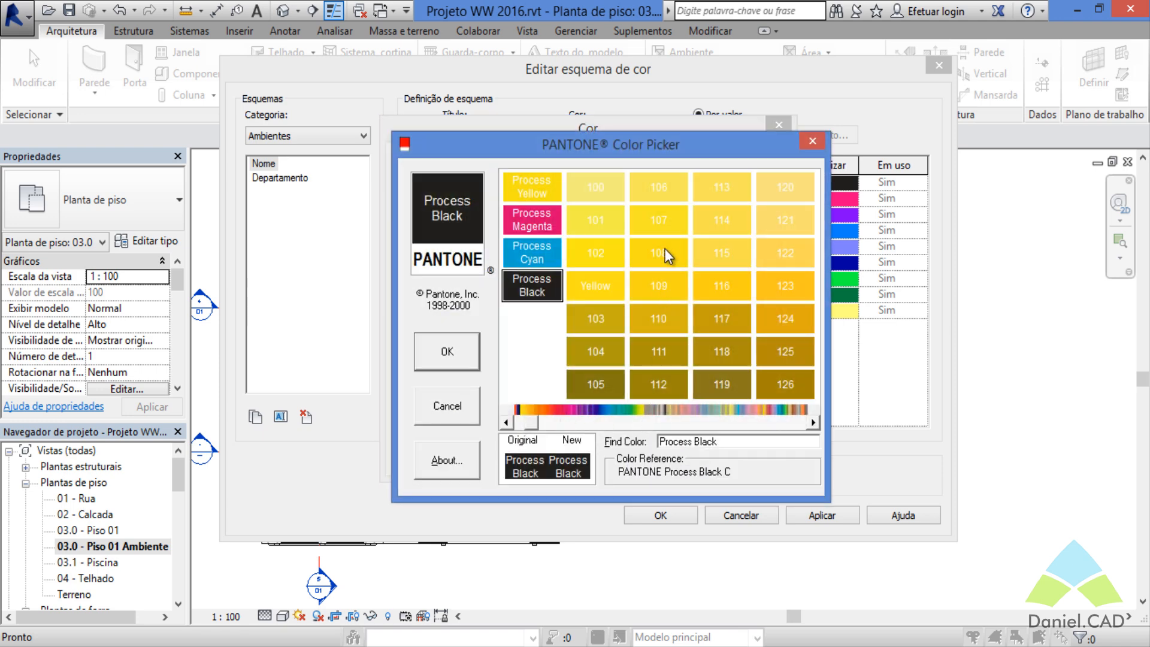
pyautogui.click(593, 219)
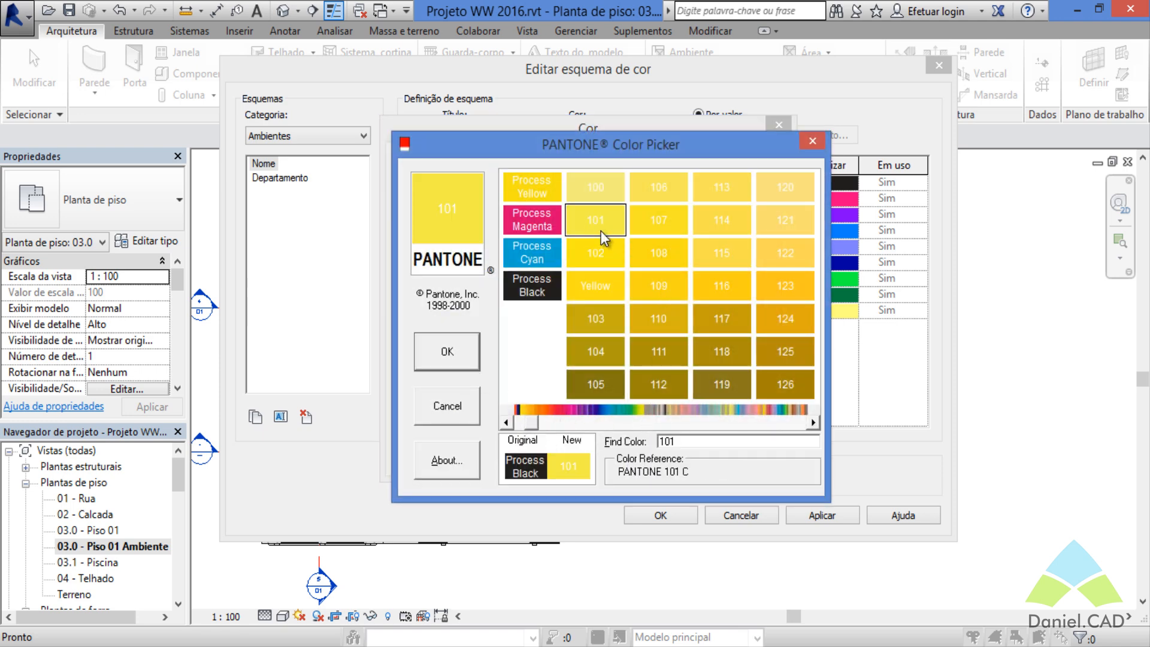
pyautogui.click(448, 352)
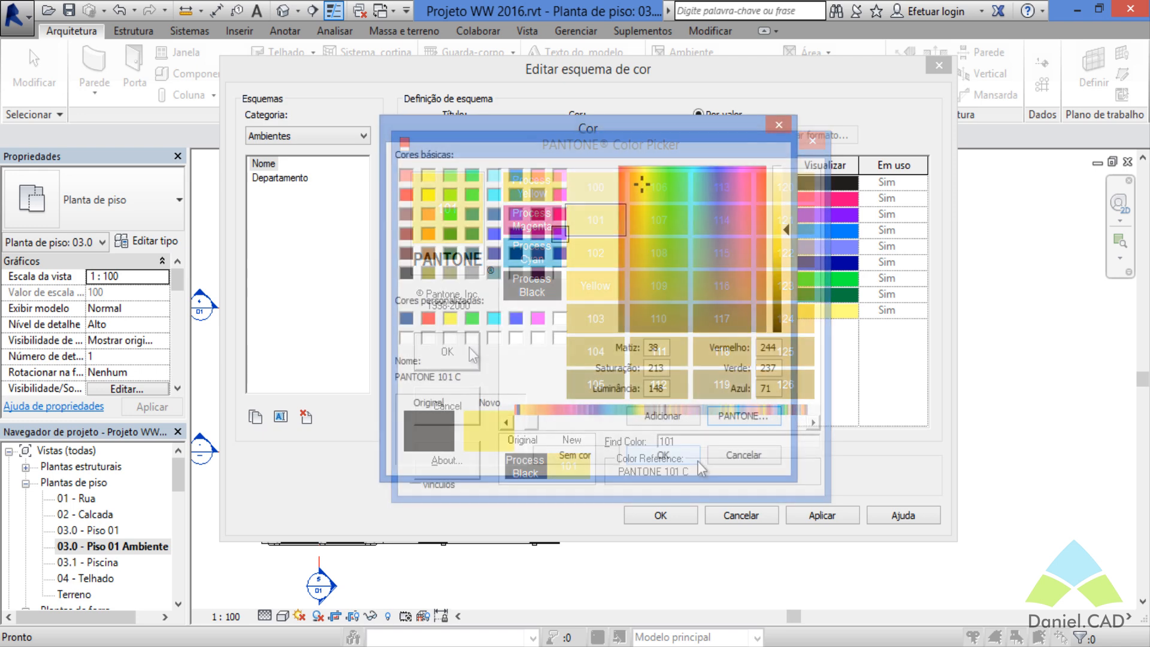
pyautogui.click(671, 450)
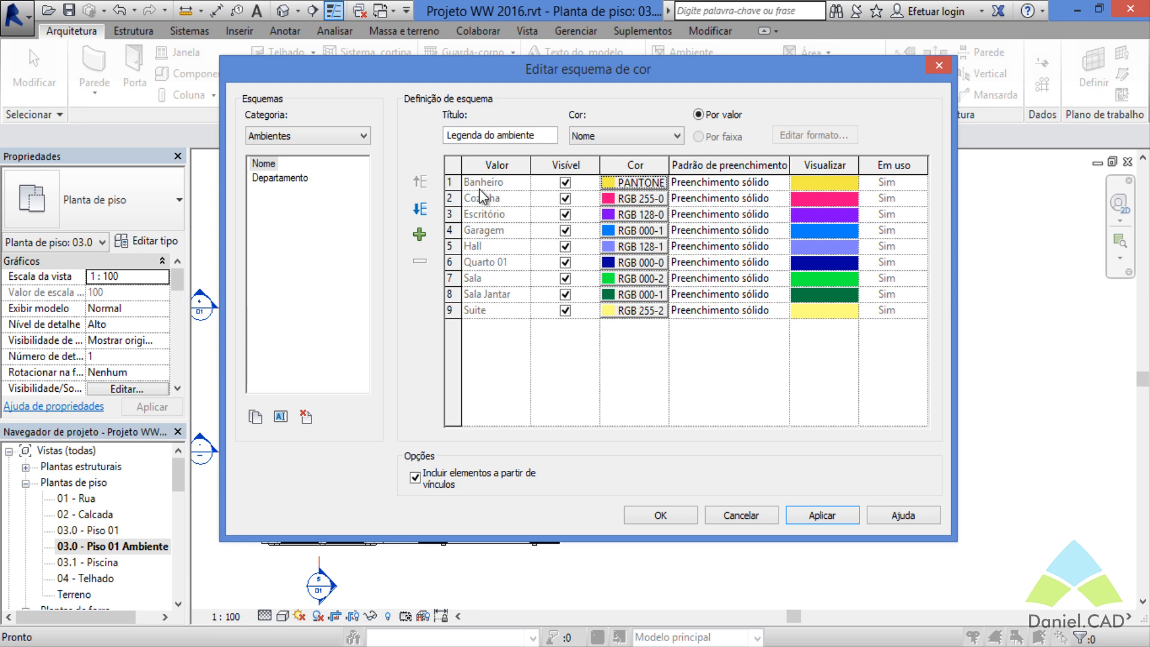
# - Try Aluminum as the fill pattern of the Banheiro entry
pyautogui.click(782, 185)
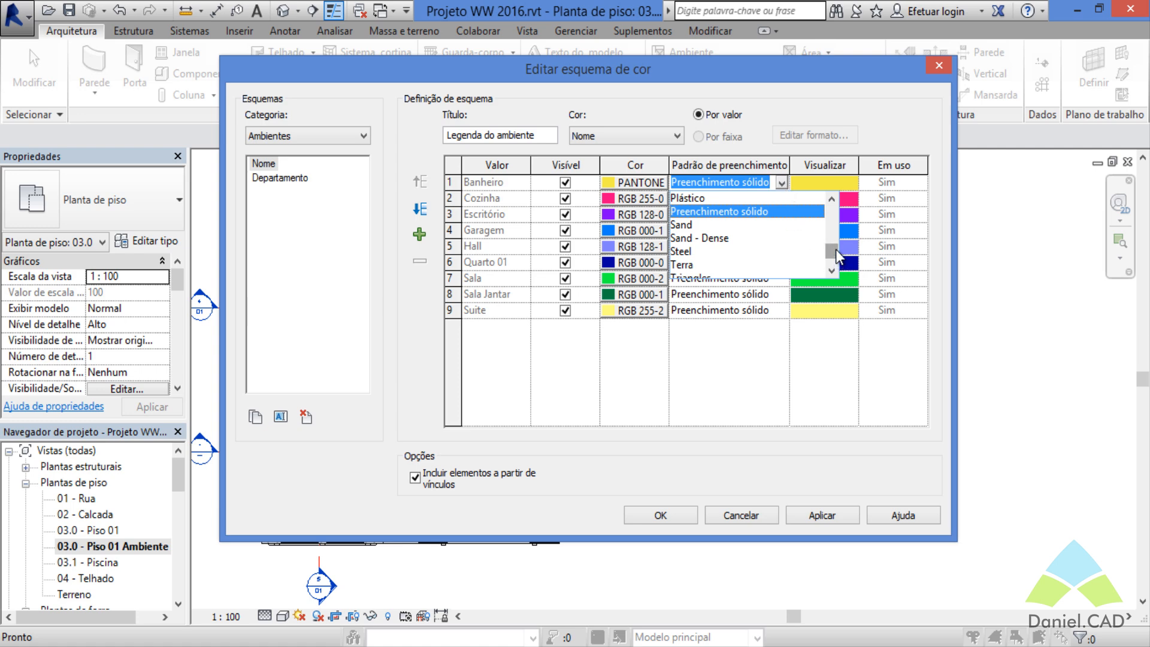
pyautogui.moveTo(836, 249); pyautogui.dragTo(838, 214)
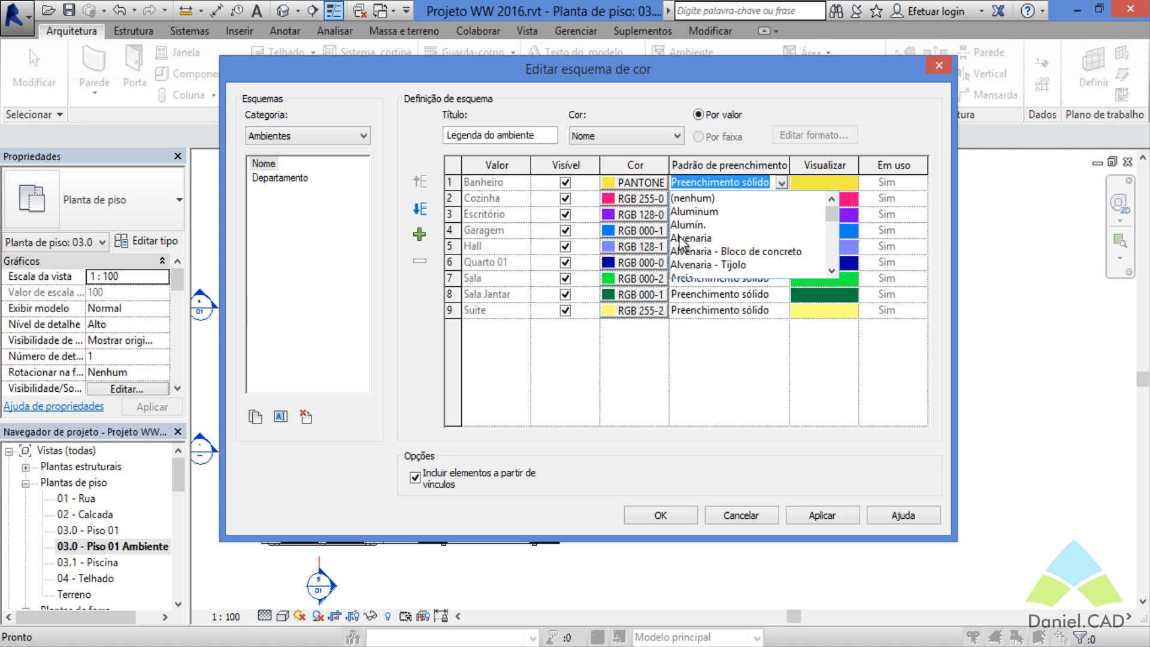
pyautogui.click(705, 213)
# - Set the fill pattern of the Banheiro entry to Concrete
pyautogui.click(782, 182)
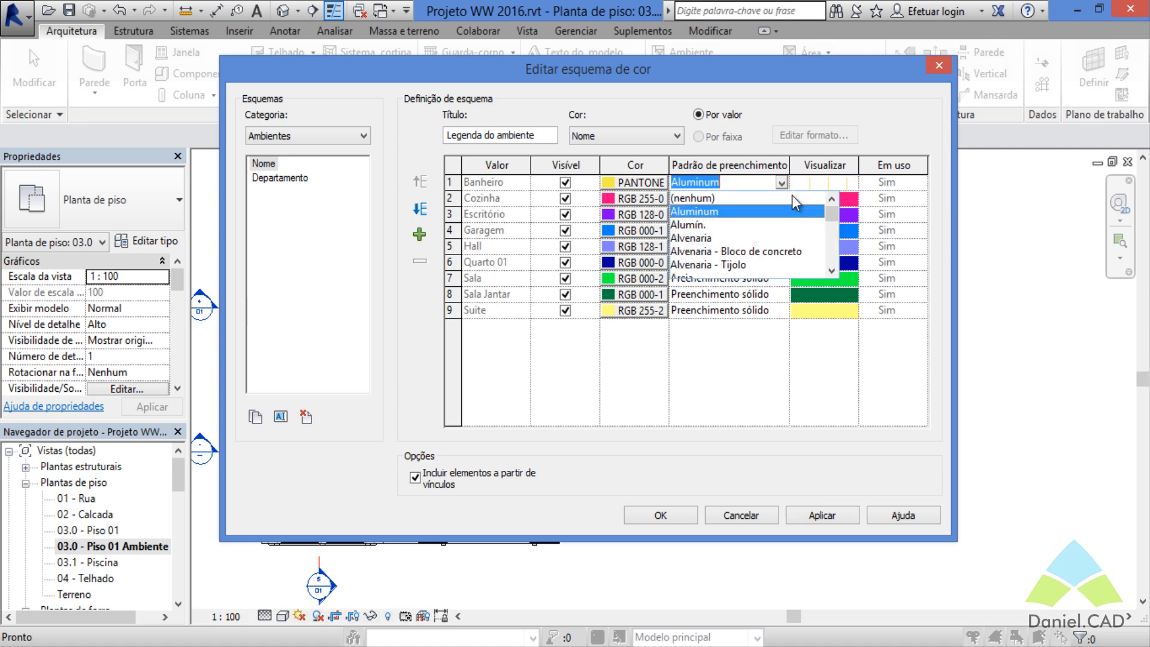
pyautogui.click(832, 271)
pyautogui.click(832, 271)
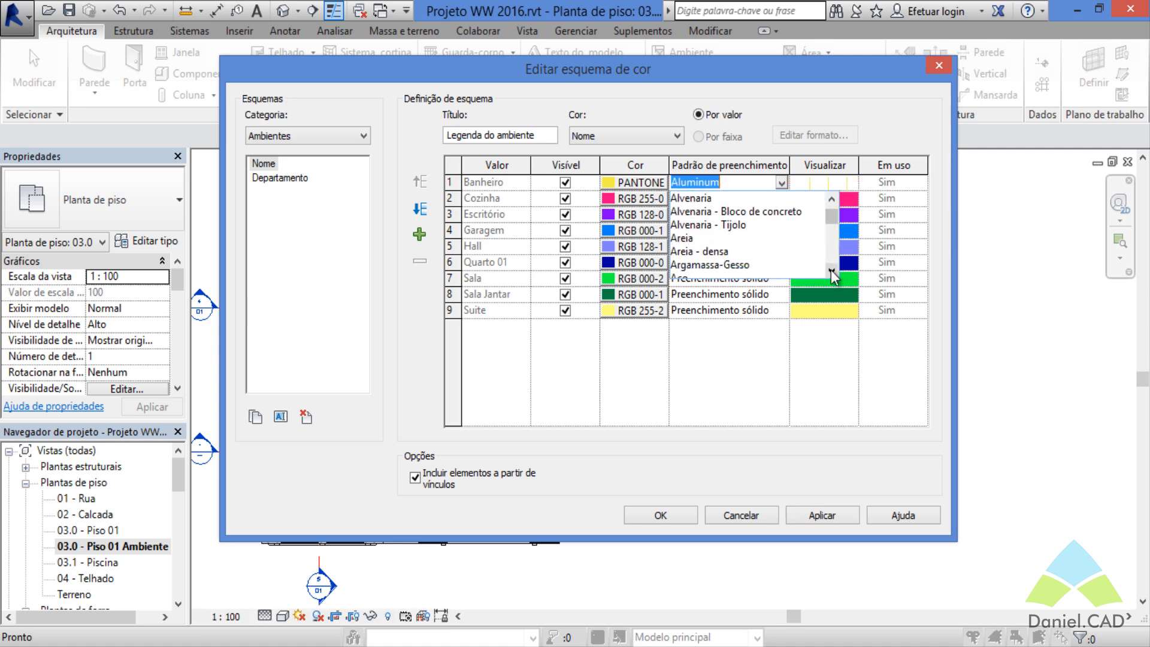
pyautogui.click(832, 271)
pyautogui.click(832, 271)
pyautogui.click(832, 272)
pyautogui.click(832, 272)
pyautogui.click(832, 271)
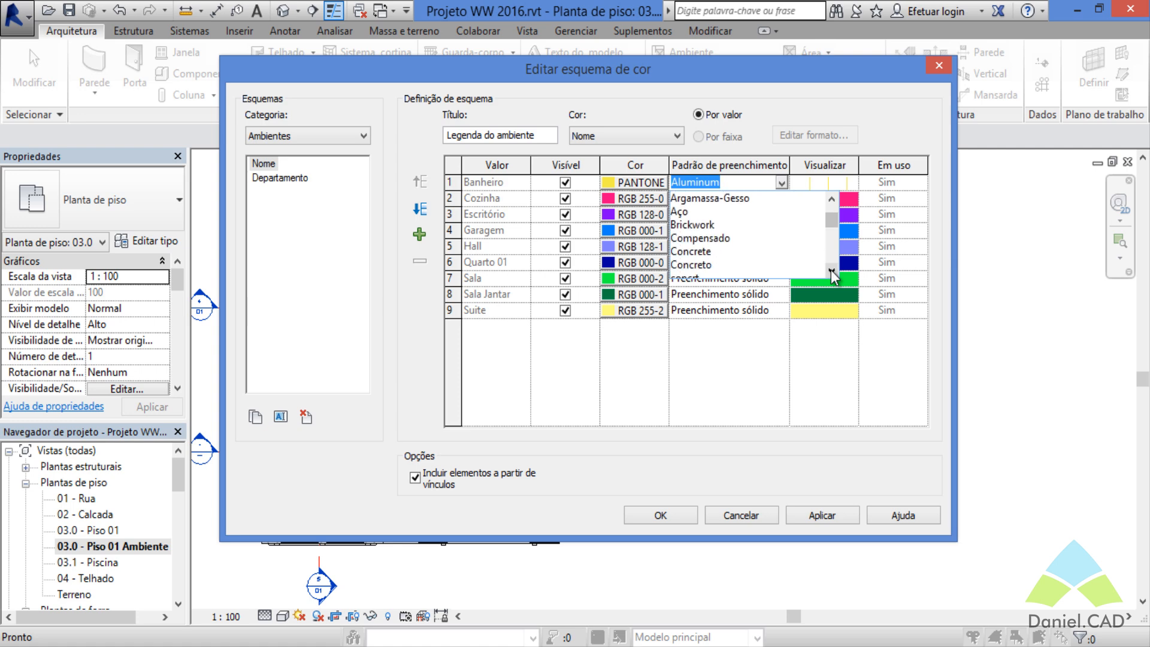
pyautogui.click(832, 272)
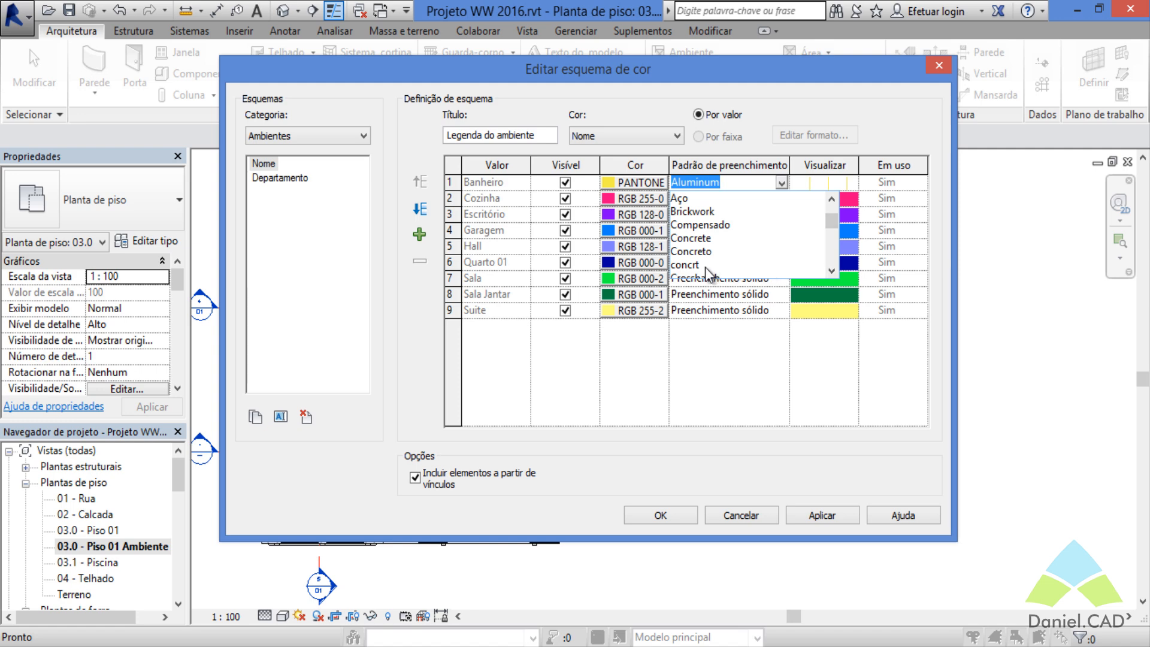
pyautogui.click(689, 238)
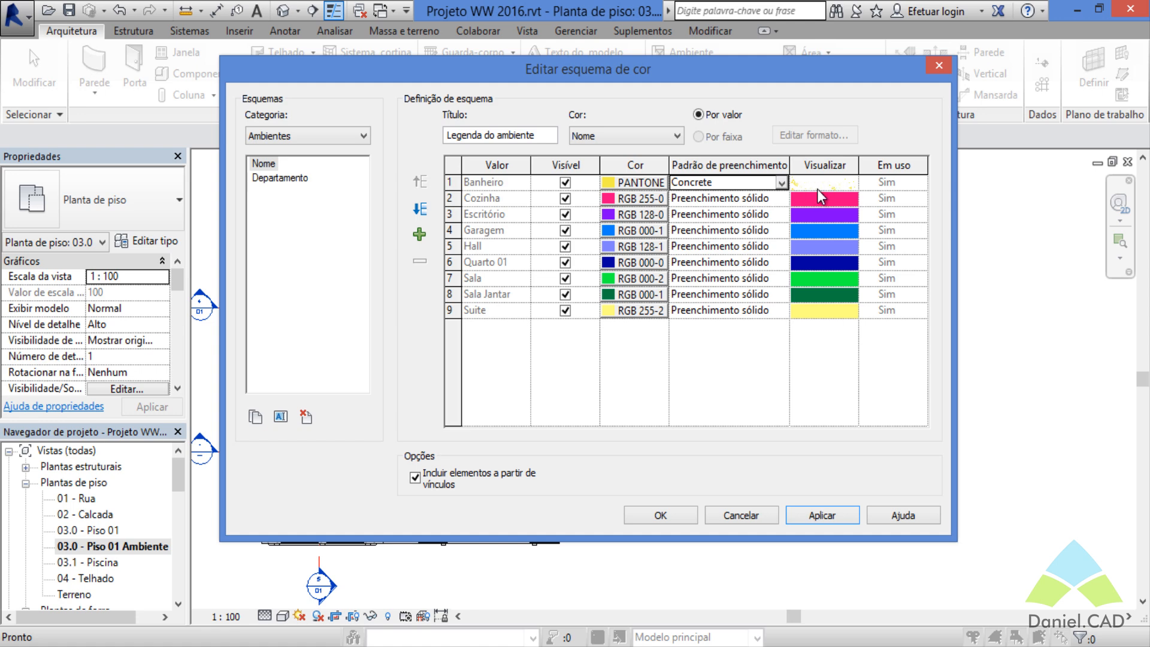
# - Set the color of the Banheiro entry to the basic color Azul
pyautogui.click(634, 183)
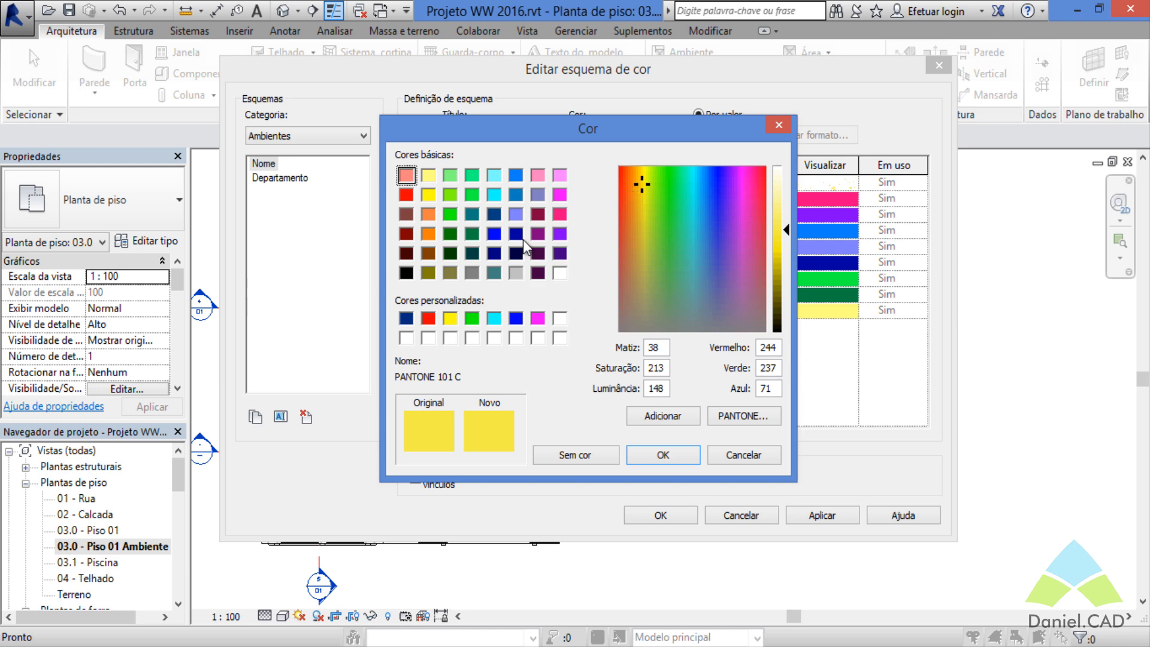
pyautogui.click(494, 235)
pyautogui.click(662, 455)
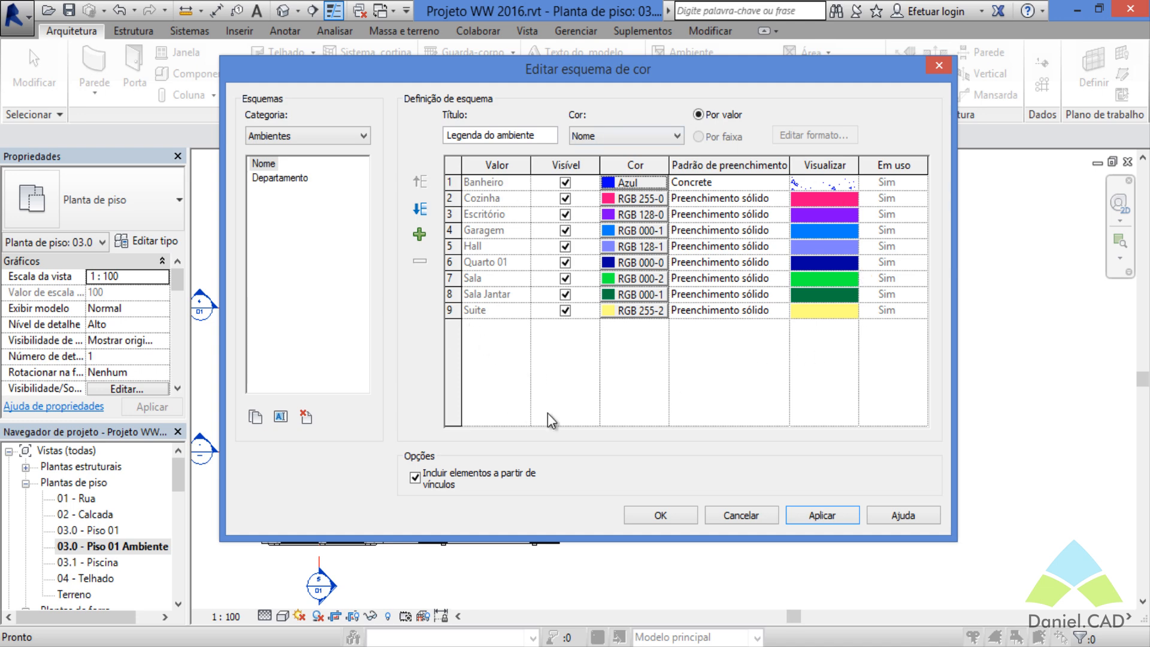
# - Set the fill pattern of the Escritório entry to Plastic and that of the Hall entry to Madeira 2
pyautogui.click(779, 215)
pyautogui.click(781, 215)
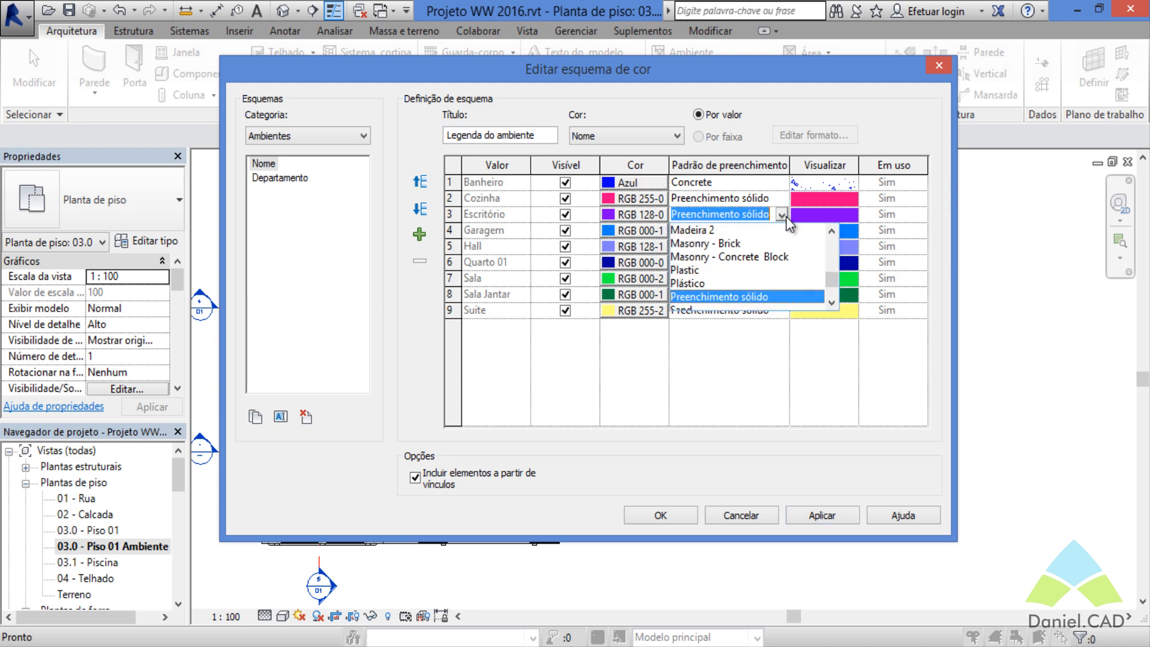
pyautogui.click(695, 276)
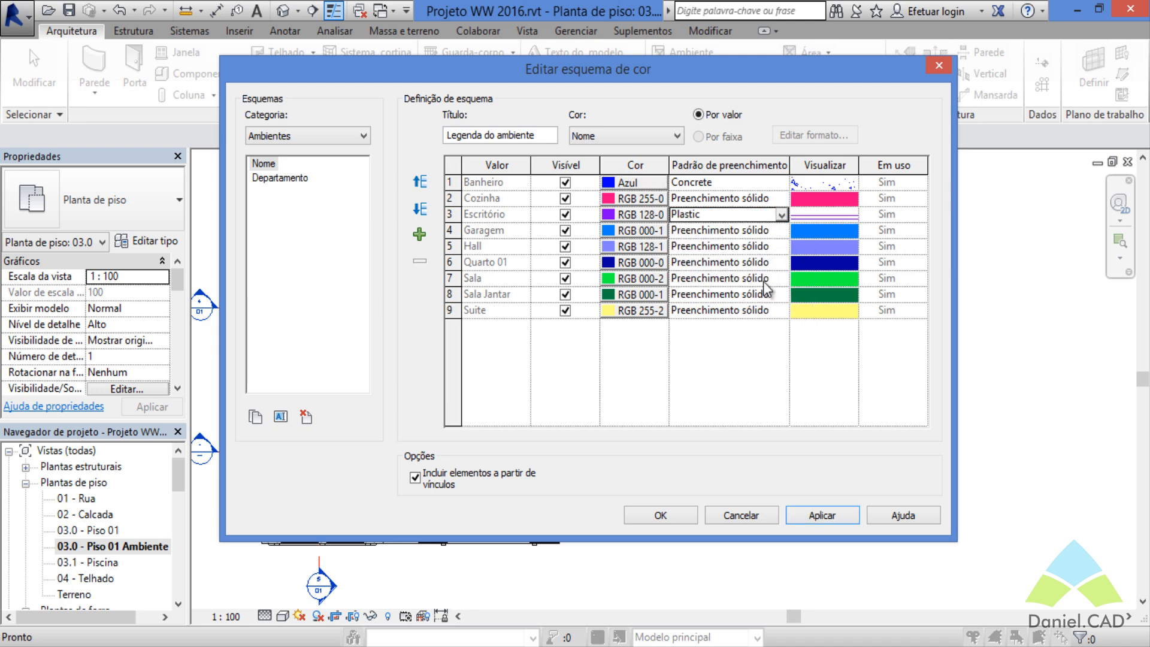
pyautogui.click(782, 246)
pyautogui.click(782, 247)
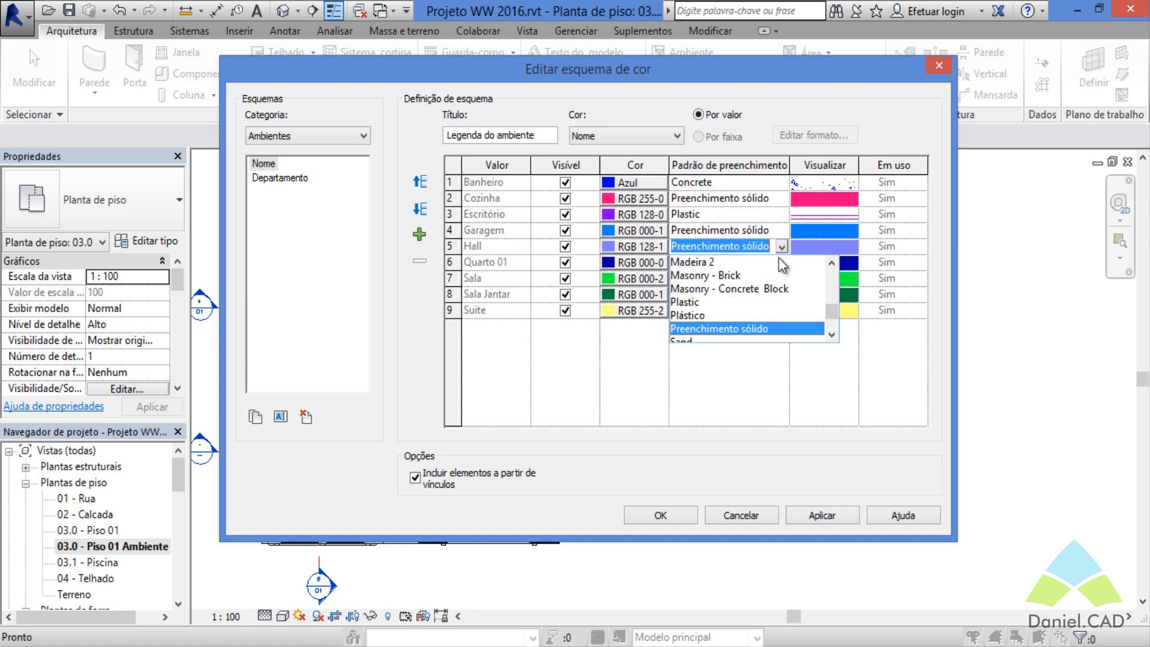
pyautogui.click(722, 266)
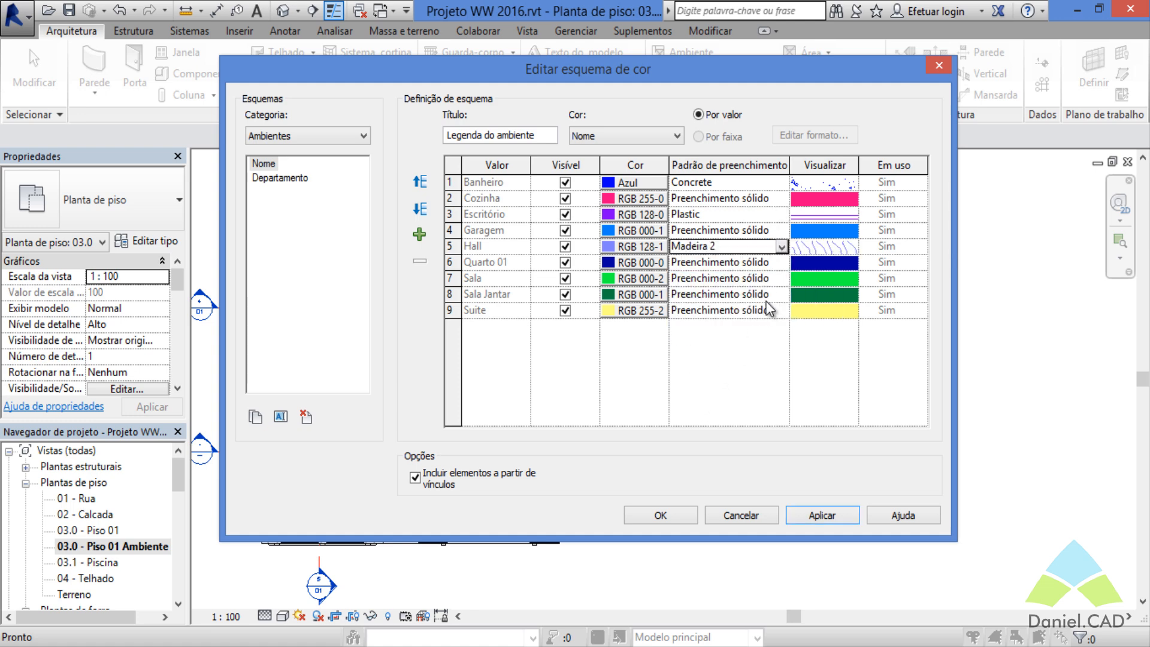
# - Set the fill pattern of the Sala Jantar entry to Diagonal down and apply the color scheme to the plan
pyautogui.click(778, 294)
pyautogui.click(781, 294)
pyautogui.click(781, 294)
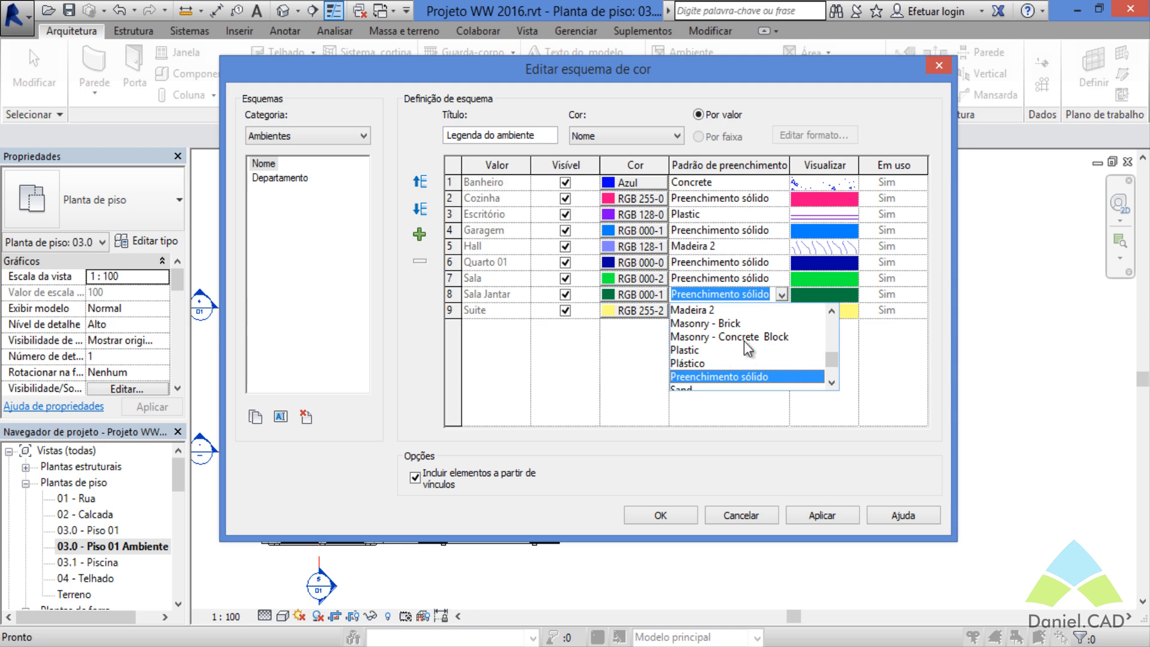
pyautogui.moveTo(828, 354); pyautogui.dragTo(832, 340)
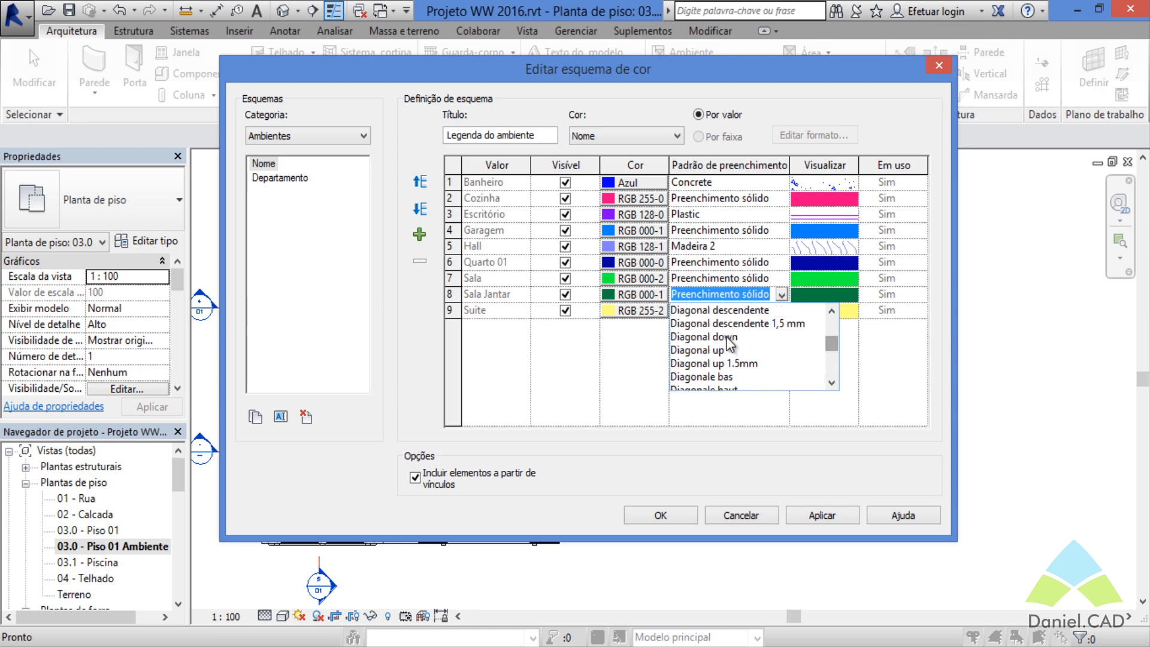
pyautogui.click(727, 336)
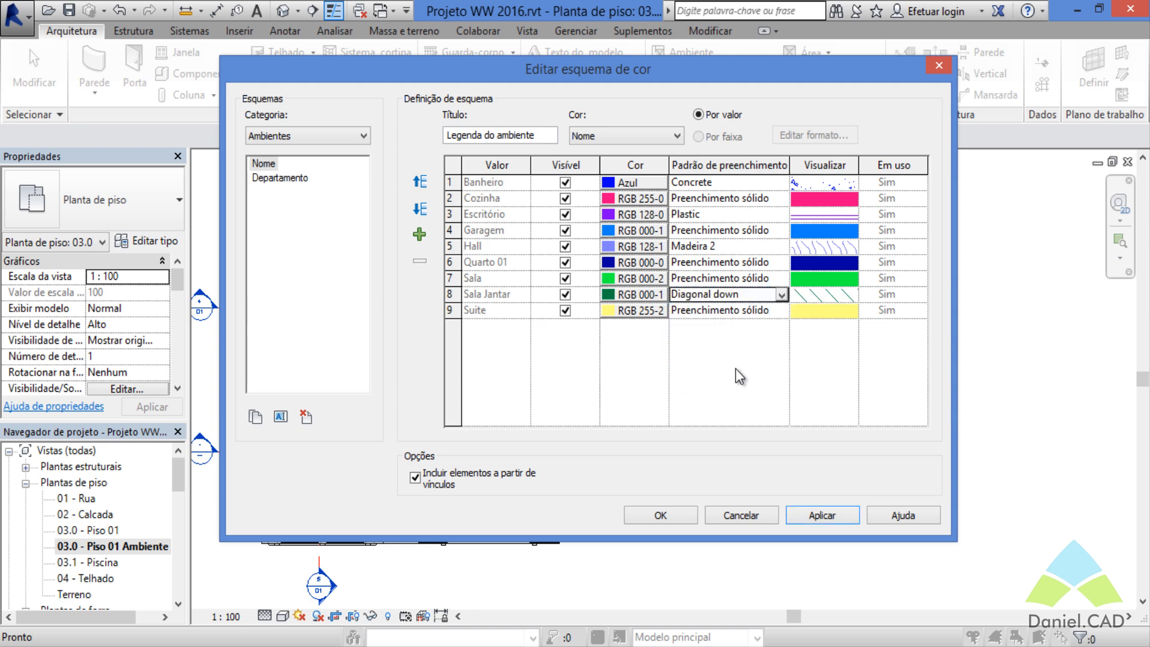
pyautogui.click(825, 517)
pyautogui.click(665, 521)
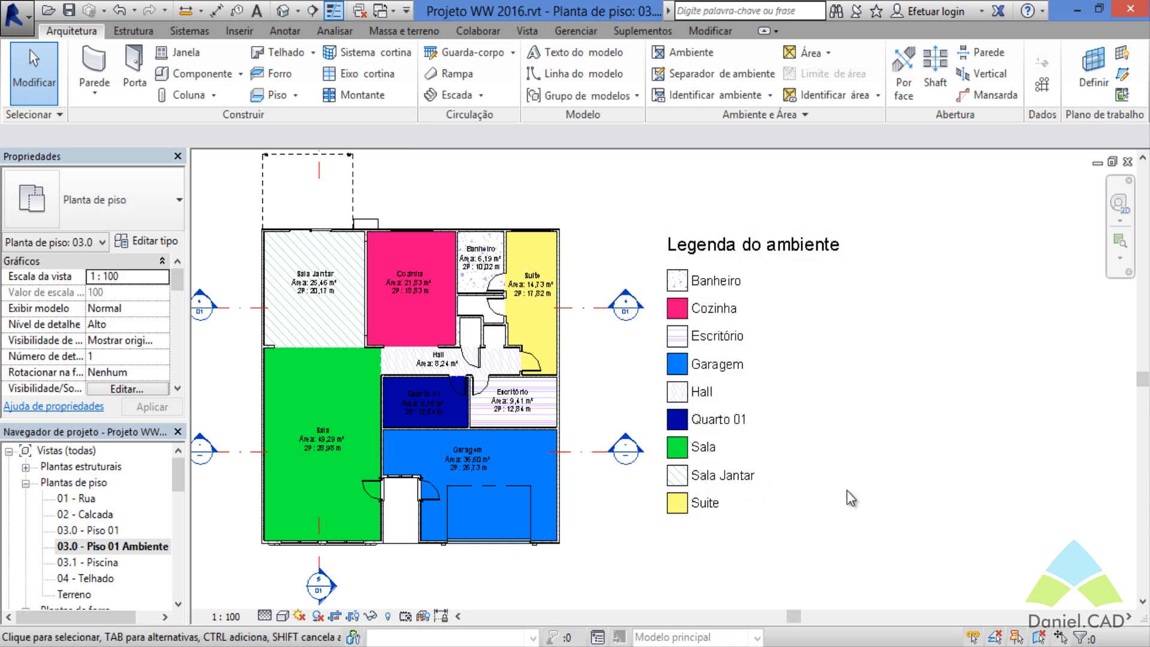
# - Examine the colors and fill patterns of the rooms in the plan and the matching entries of the legend
pyautogui.moveTo(863, 489); pyautogui.dragTo(950, 462, button='middle')
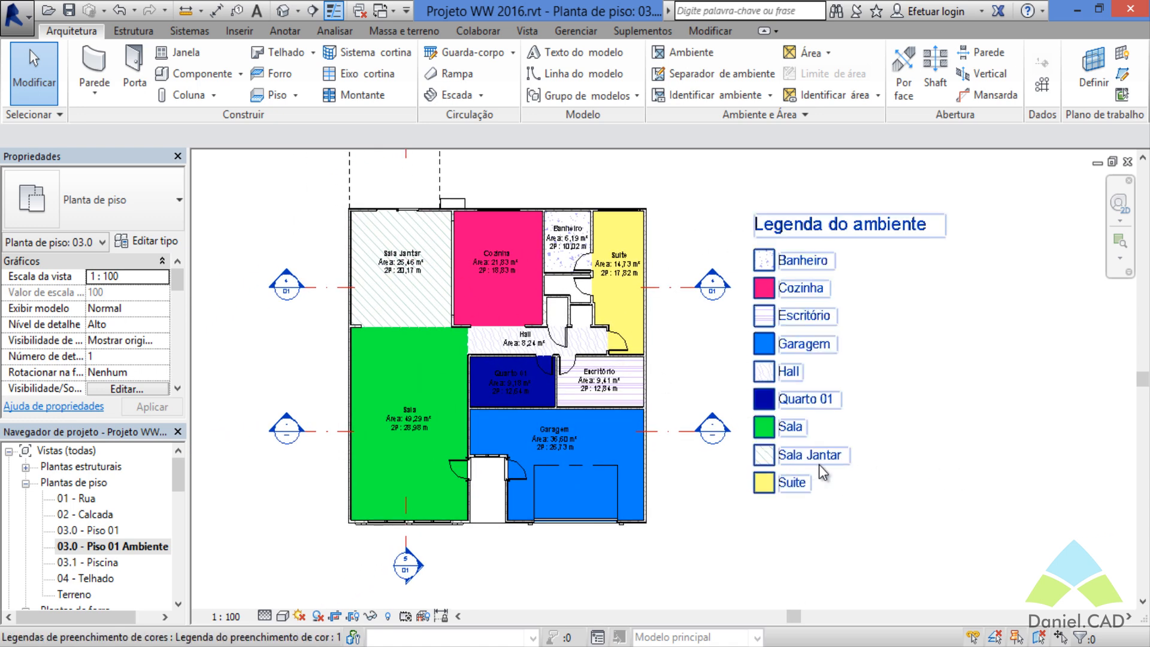
pyautogui.scroll(3, 568, 249)
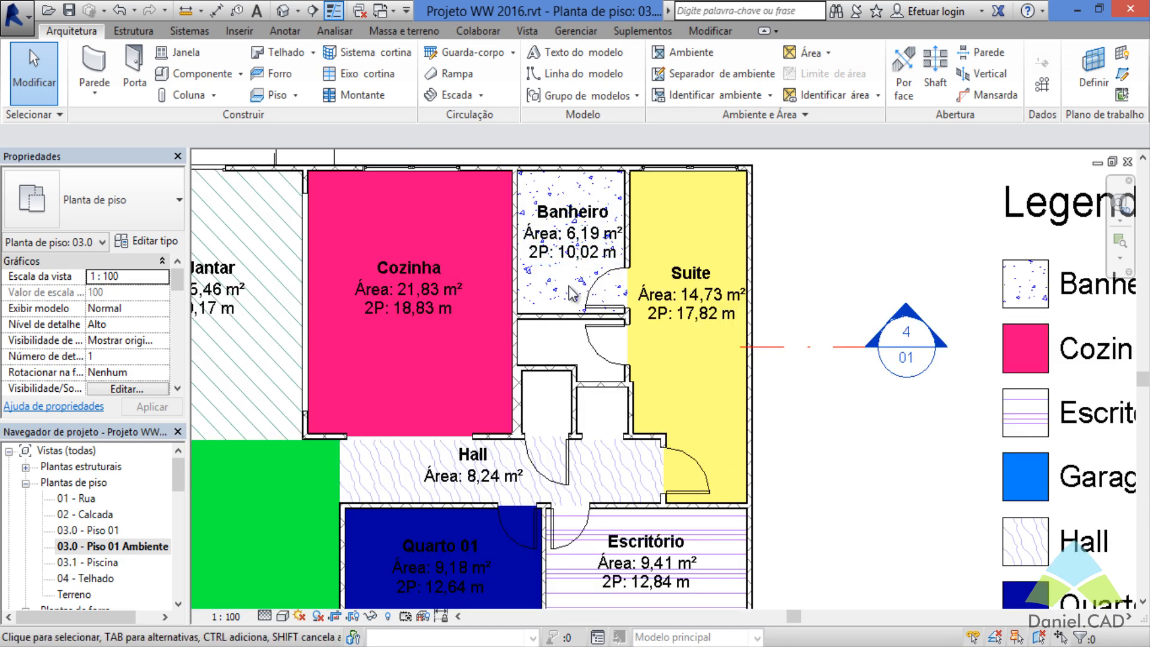
pyautogui.scroll(2, 572, 294)
pyautogui.scroll(-3, 910, 272)
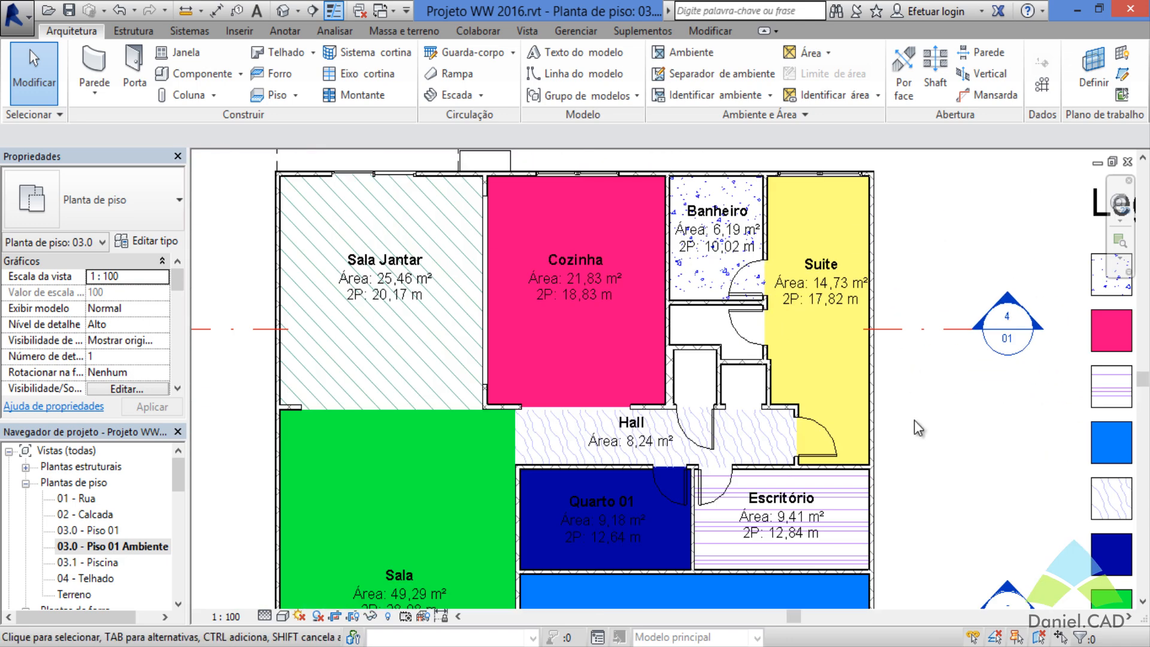
pyautogui.scroll(-1, 914, 420)
pyautogui.moveTo(917, 423); pyautogui.dragTo(792, 284, button='middle')
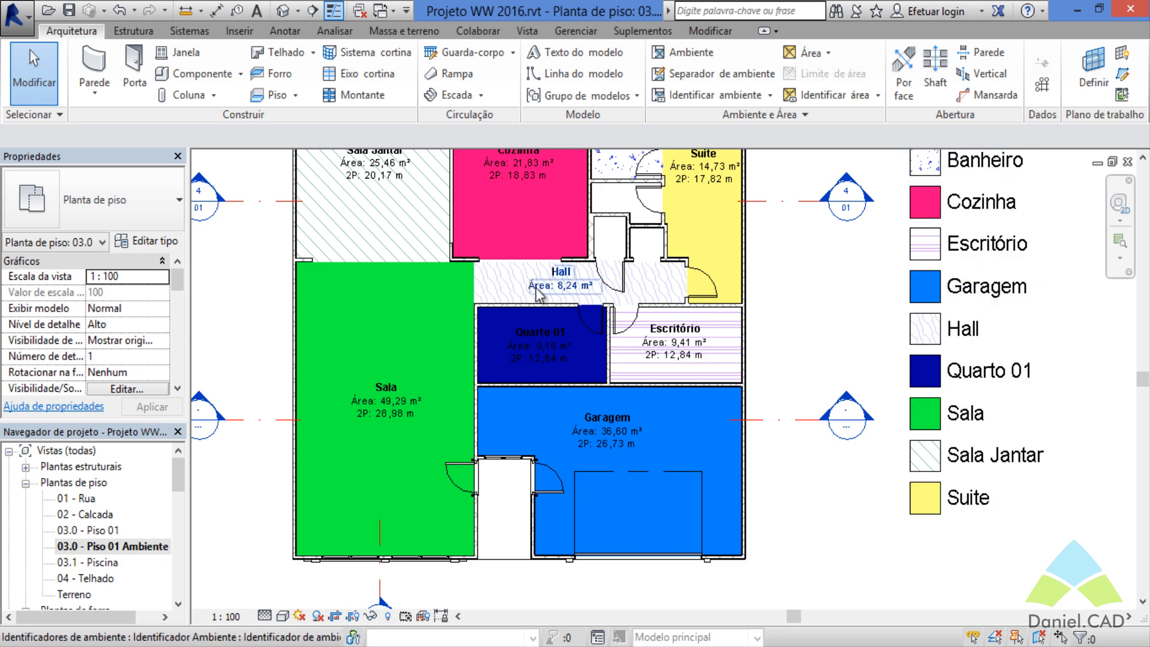
pyautogui.scroll(4, 537, 292)
pyautogui.scroll(-3, 638, 321)
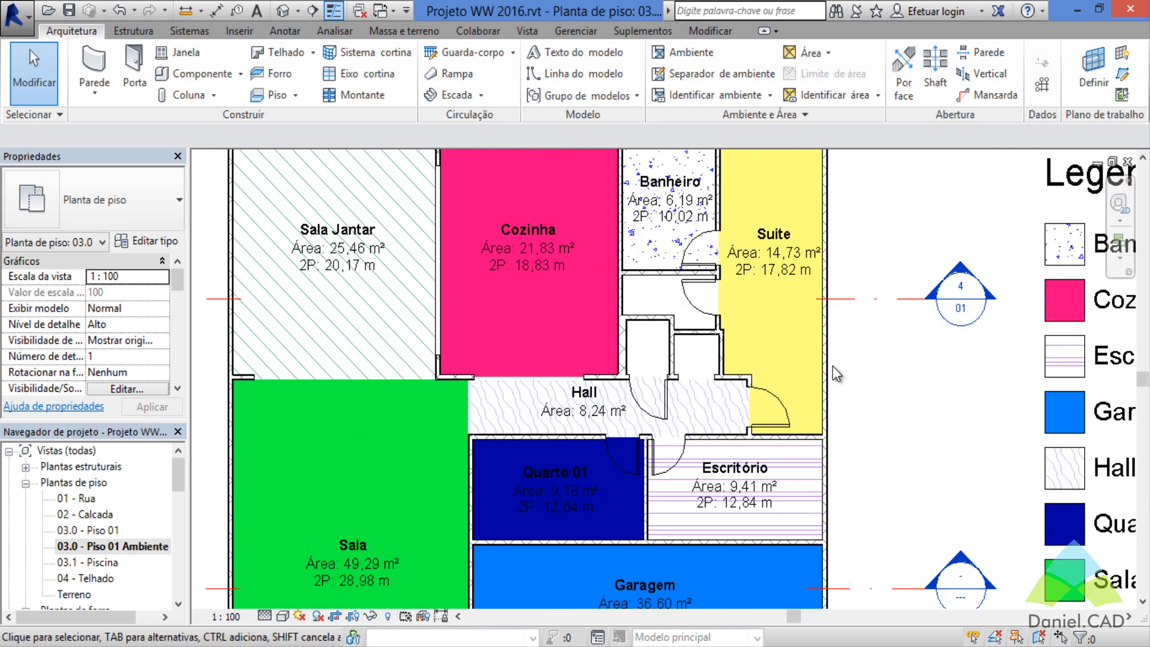
pyautogui.scroll(-3, 833, 365)
pyautogui.moveTo(840, 357); pyautogui.dragTo(738, 328, button='middle')
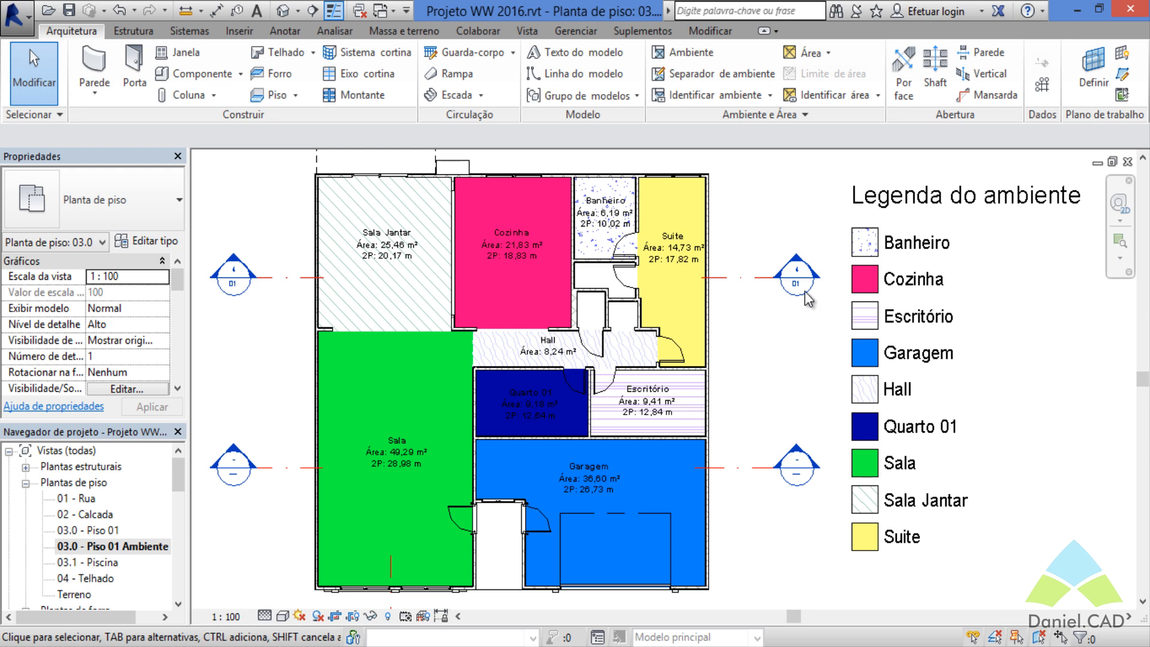
pyautogui.click(920, 240)
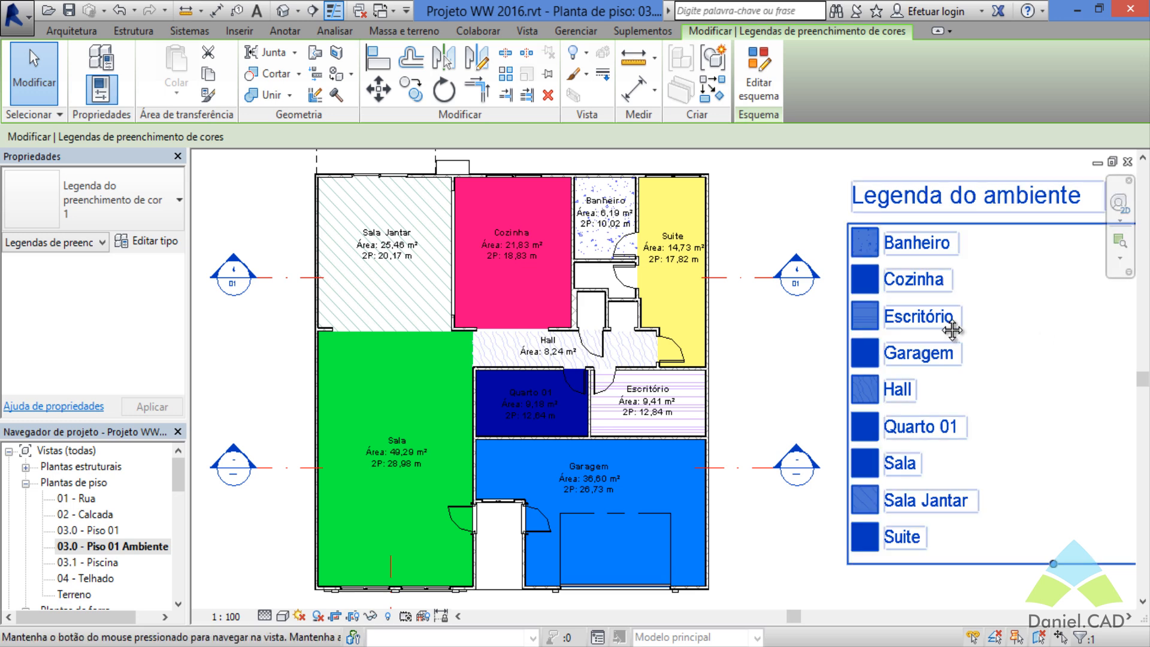
pyautogui.scroll(5, 949, 326)
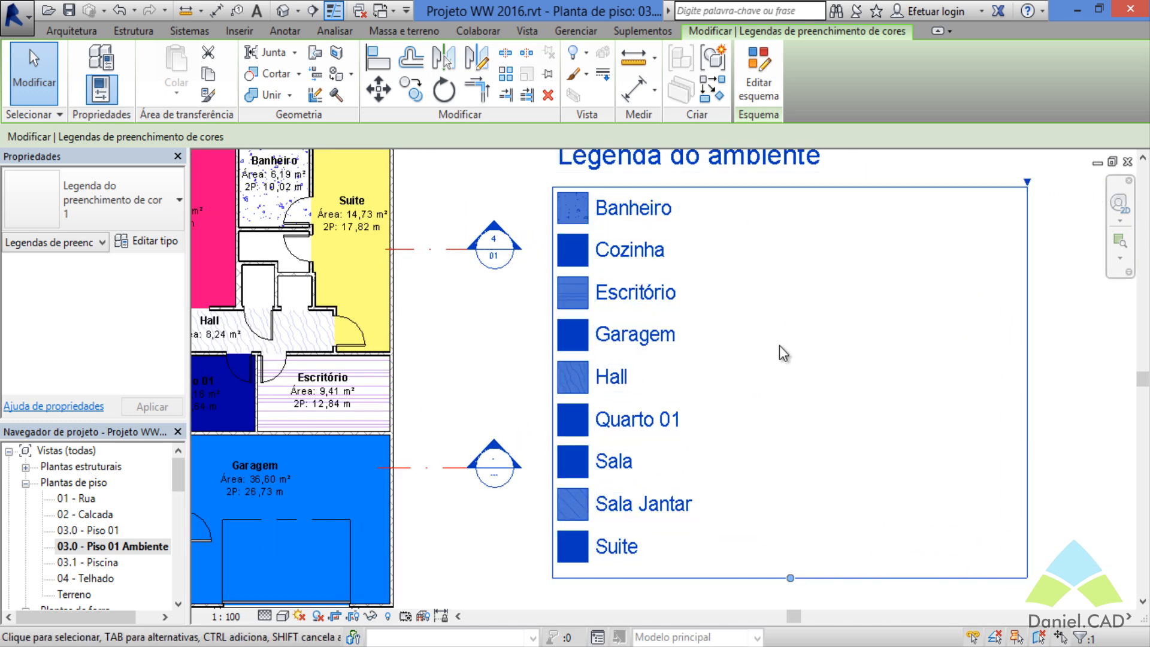
pyautogui.scroll(-1, 780, 344)
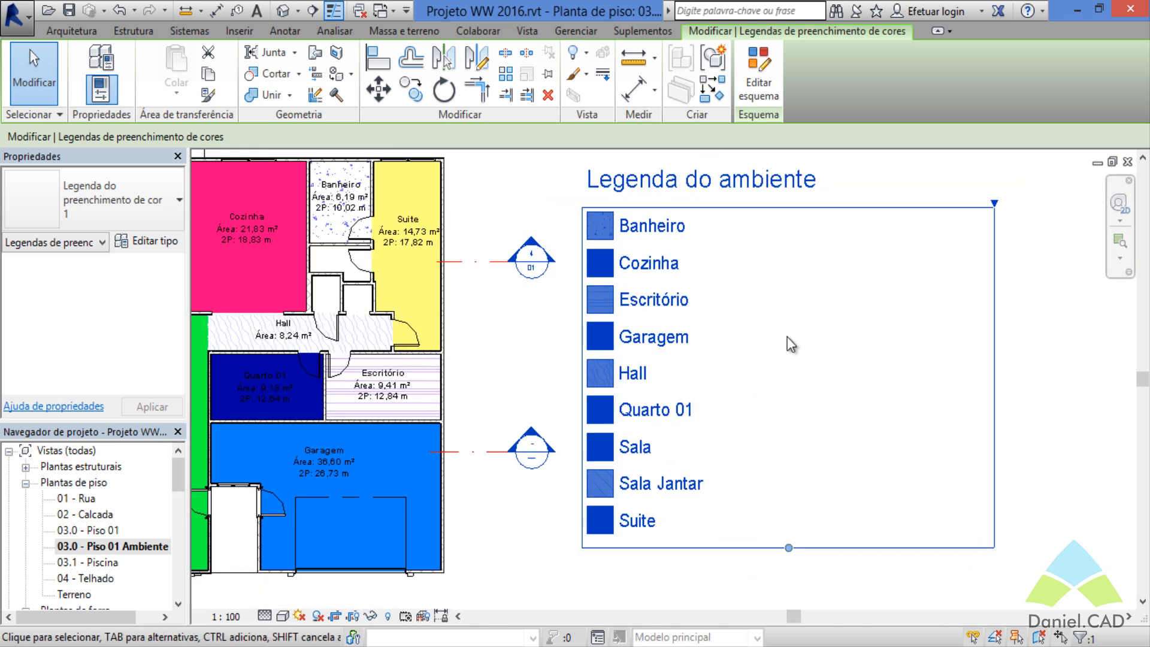
pyautogui.click(1052, 336)
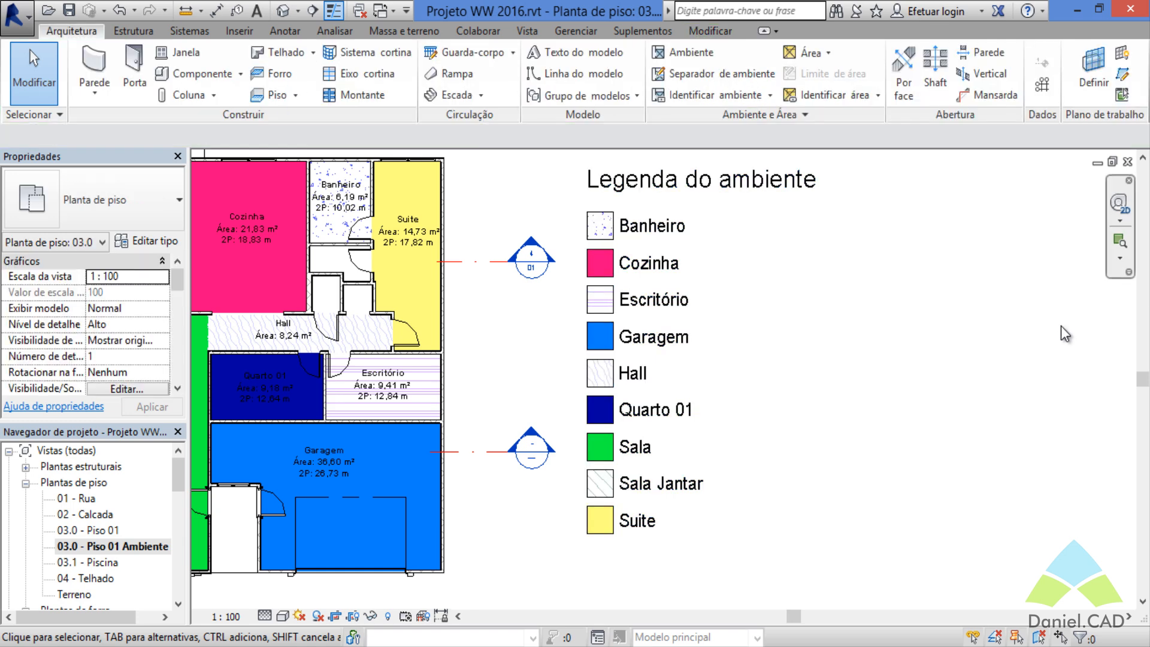
pyautogui.scroll(-1, 1061, 326)
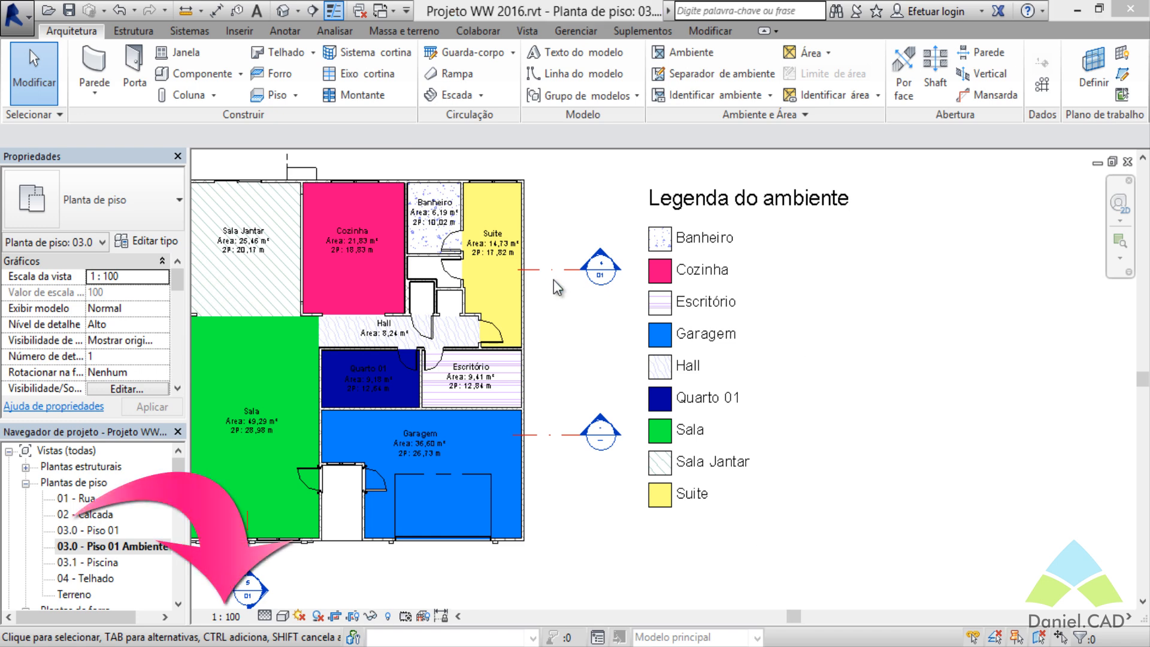
# - Try the view scales 1:50 and 1:200 on the plan and set the scale back to 1:100
pyautogui.click(219, 619)
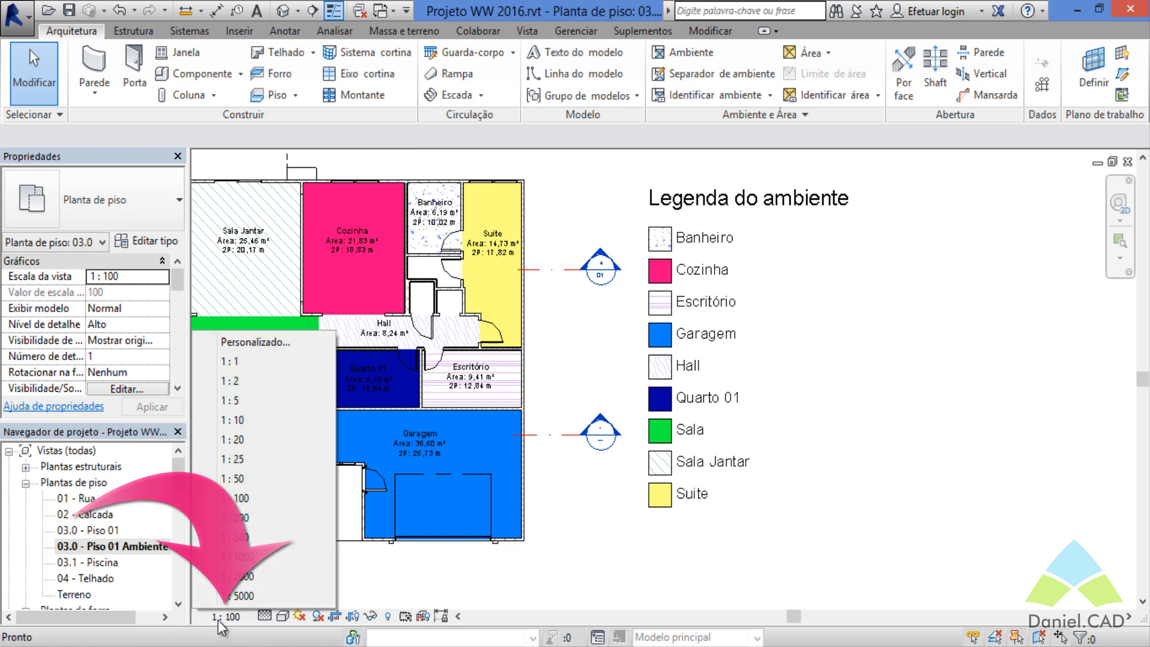
pyautogui.click(251, 480)
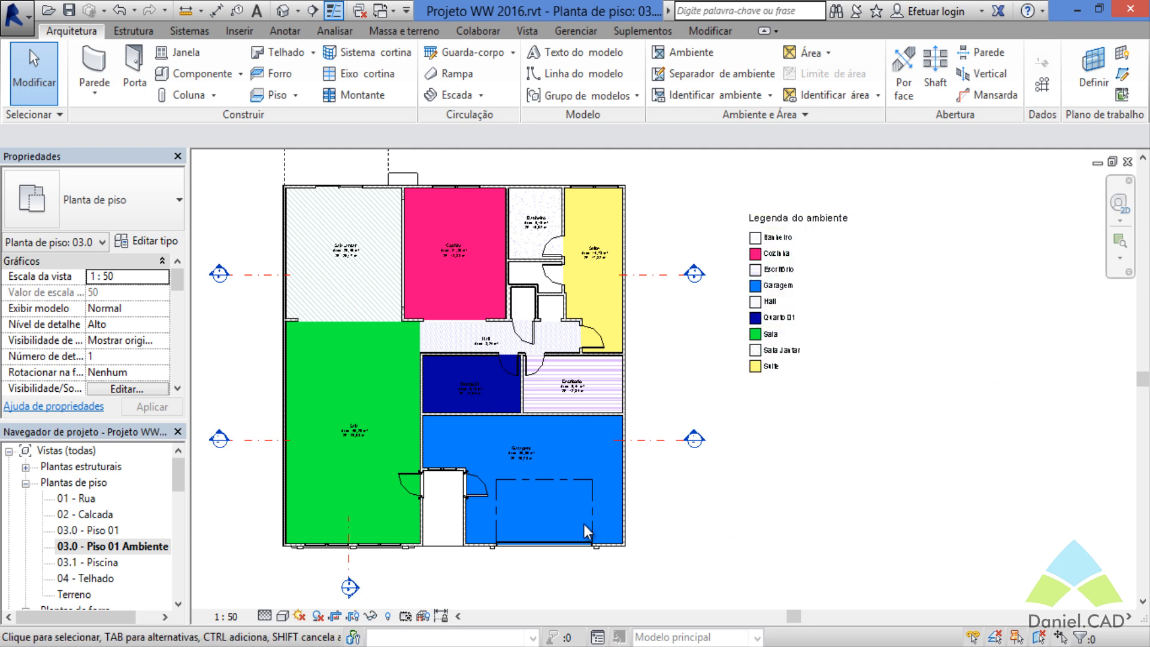
pyautogui.click(226, 616)
pyautogui.click(240, 513)
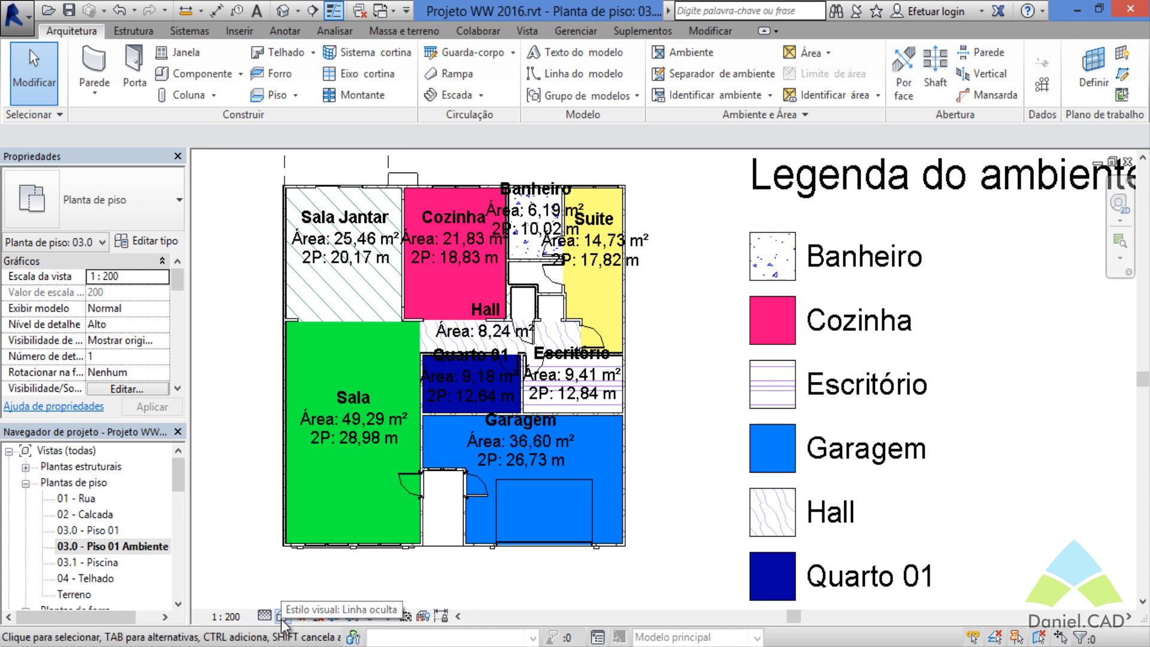
pyautogui.click(226, 617)
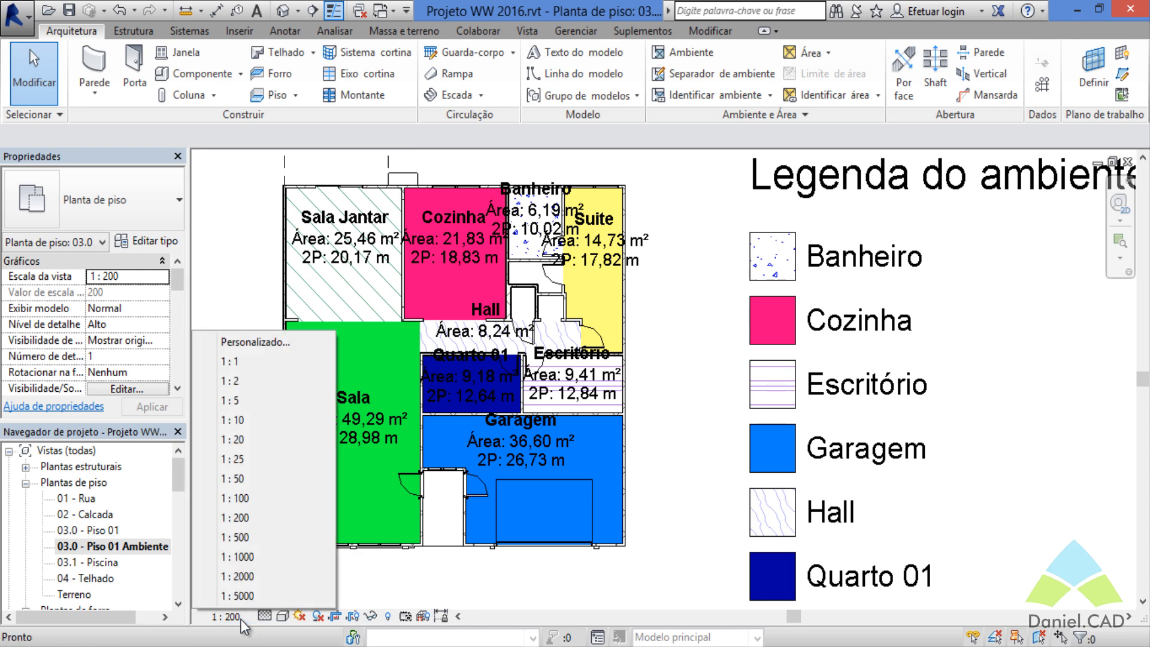
pyautogui.click(272, 499)
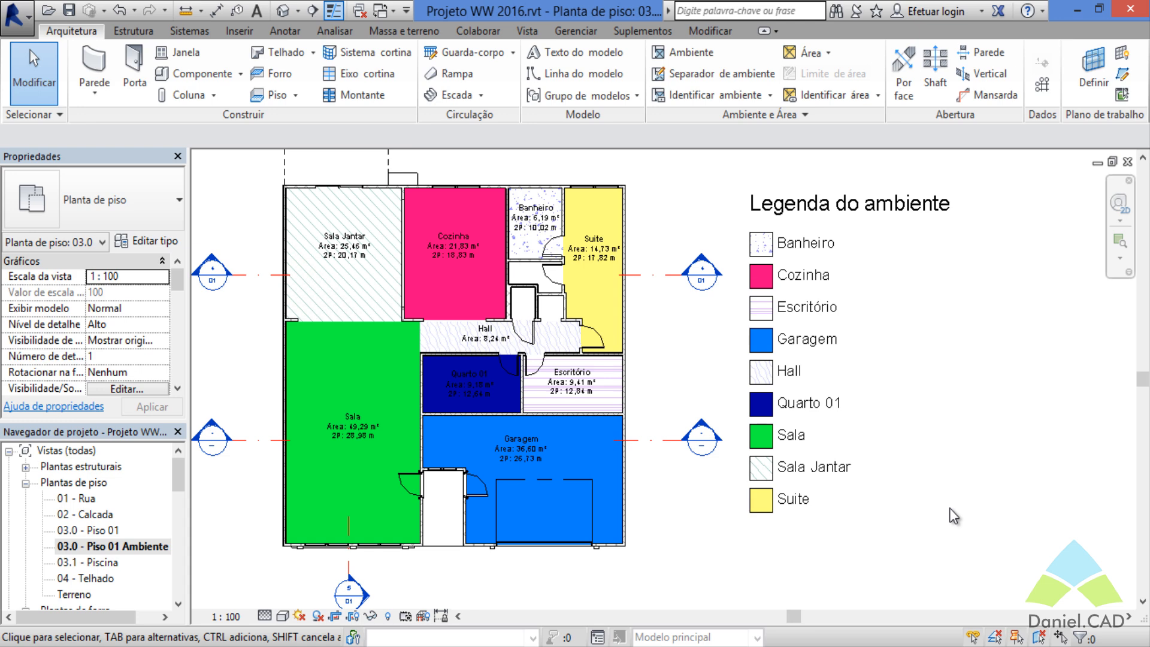
# - Review the type properties of the color fill legend, including swatch size and text settings, without changing them
pyautogui.click(885, 201)
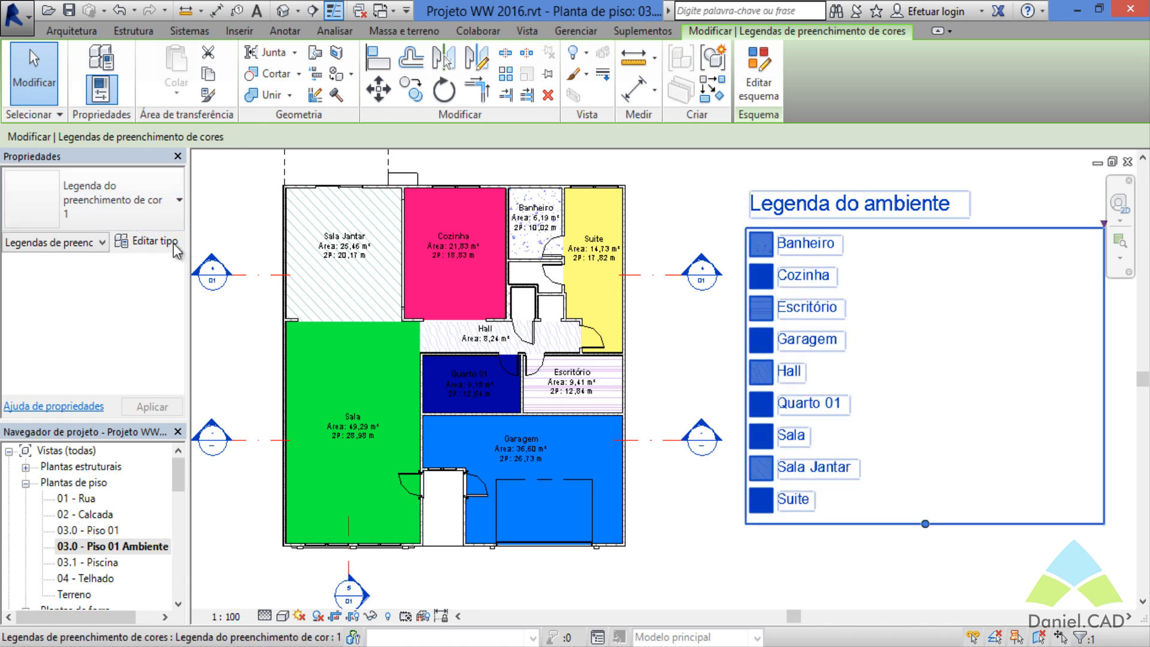
pyautogui.click(157, 243)
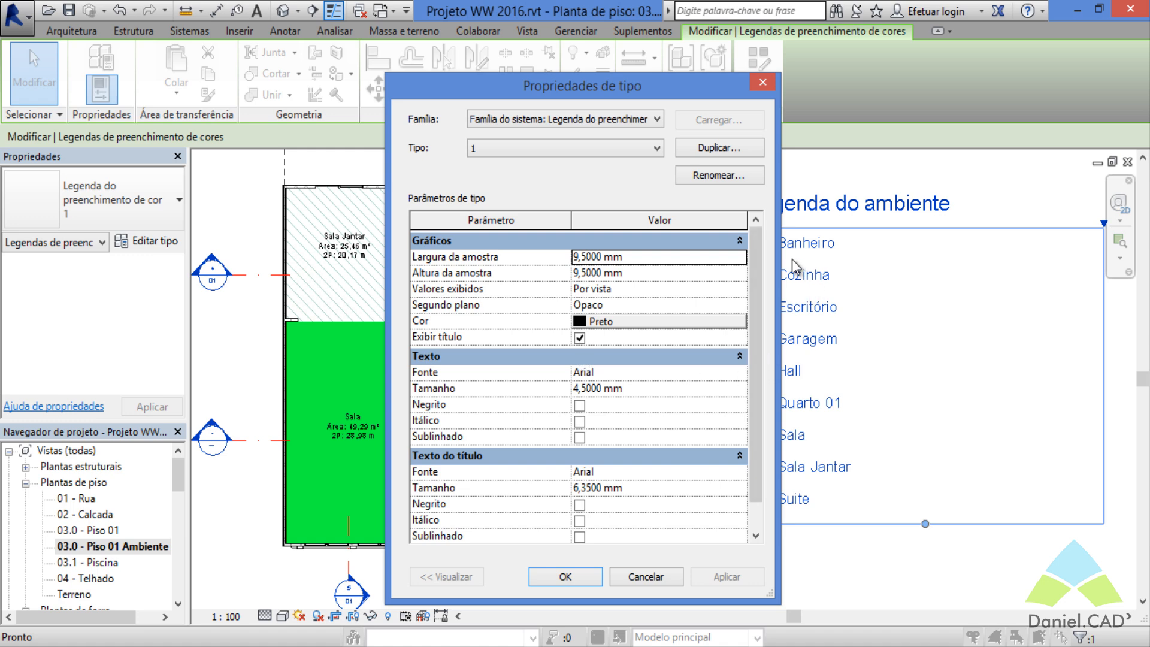
pyautogui.moveTo(758, 255)
pyautogui.mouseDown()
pyautogui.moveTo(760, 287)
pyautogui.moveTo(762, 242)
pyautogui.mouseUp()
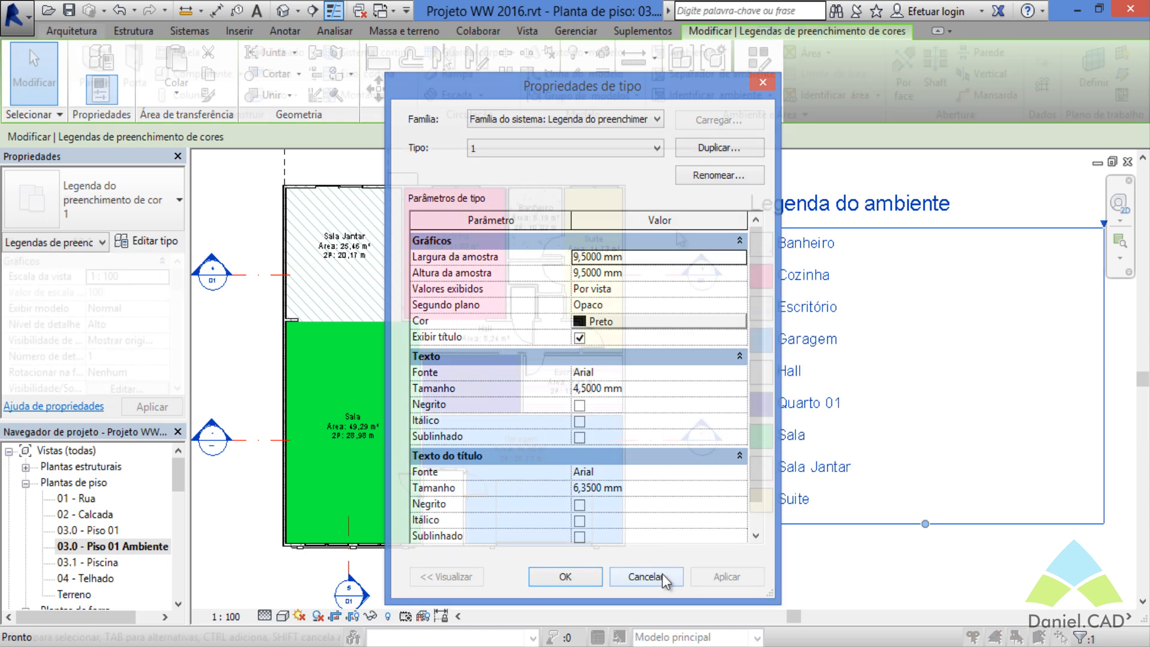
pyautogui.click(663, 574)
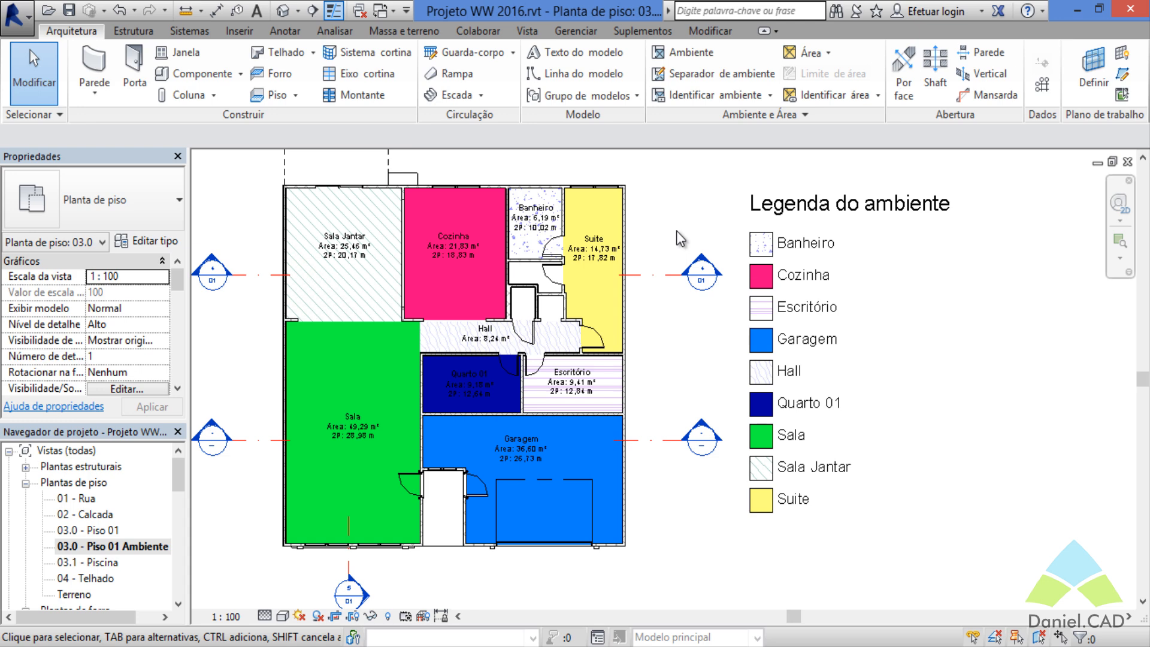
# - View the 03.0 - Piso 01 floor plan for comparison and return to the 03.0 - Piso 01 Ambientes plan
pyautogui.doubleClick(92, 530)
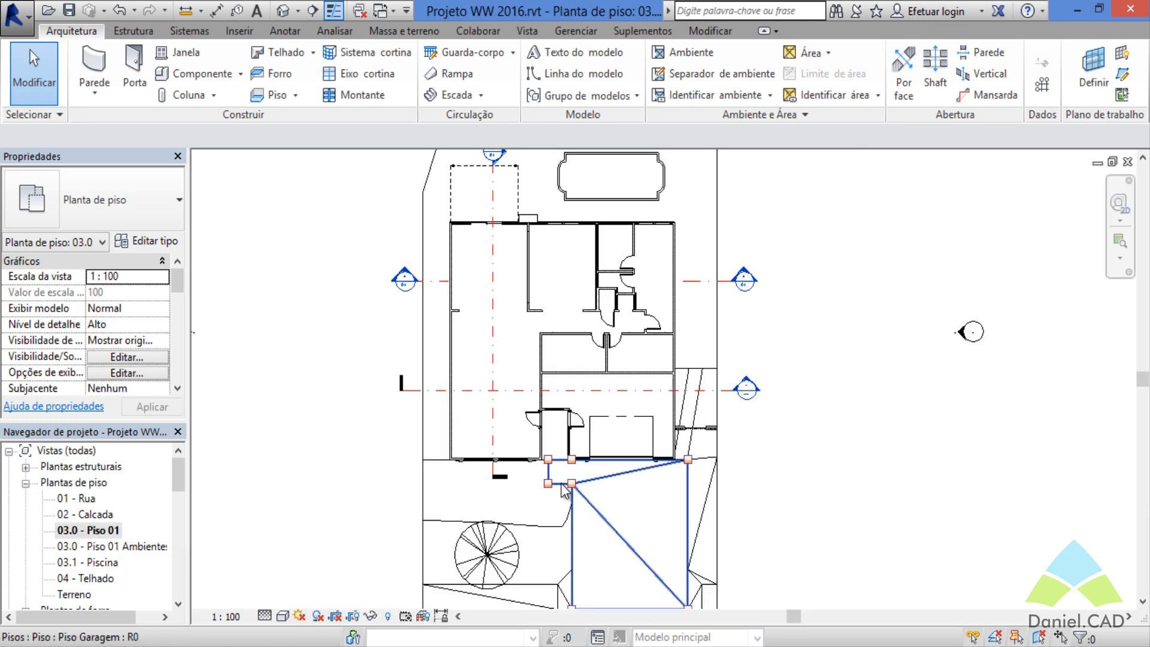
pyautogui.click(149, 547)
pyautogui.doubleClick(113, 547)
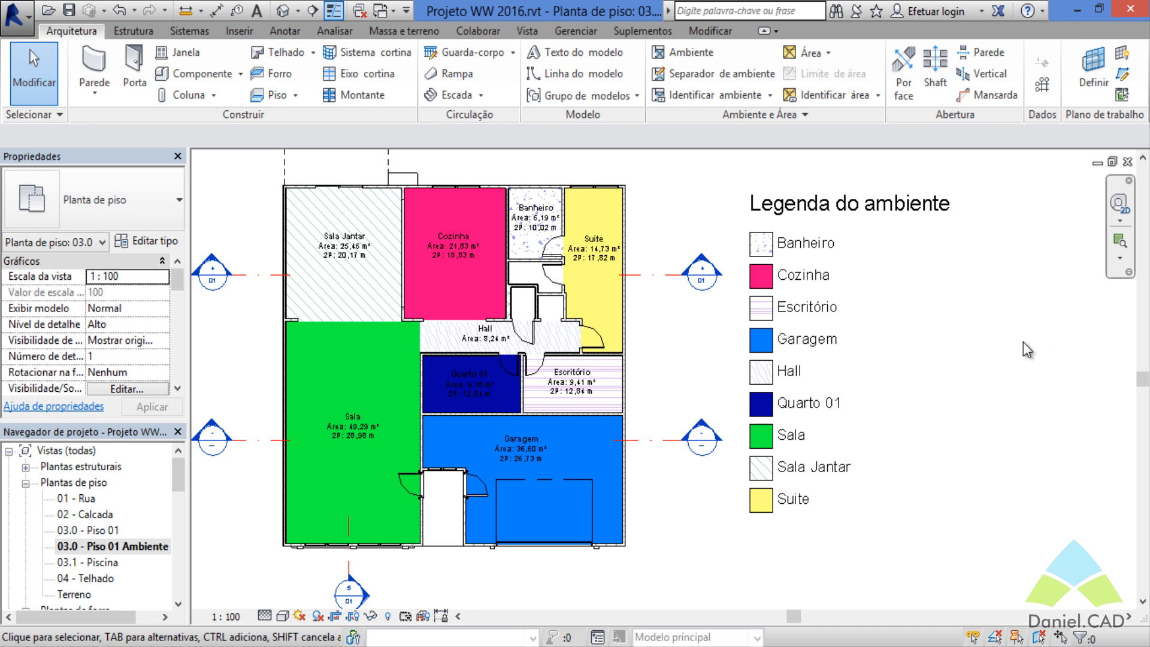
# - Remove the room color scheme from the plan by assigning (nenhum) through the legend's scheme settings
pyautogui.moveTo(912, 384); pyautogui.dragTo(953, 394, button='middle')
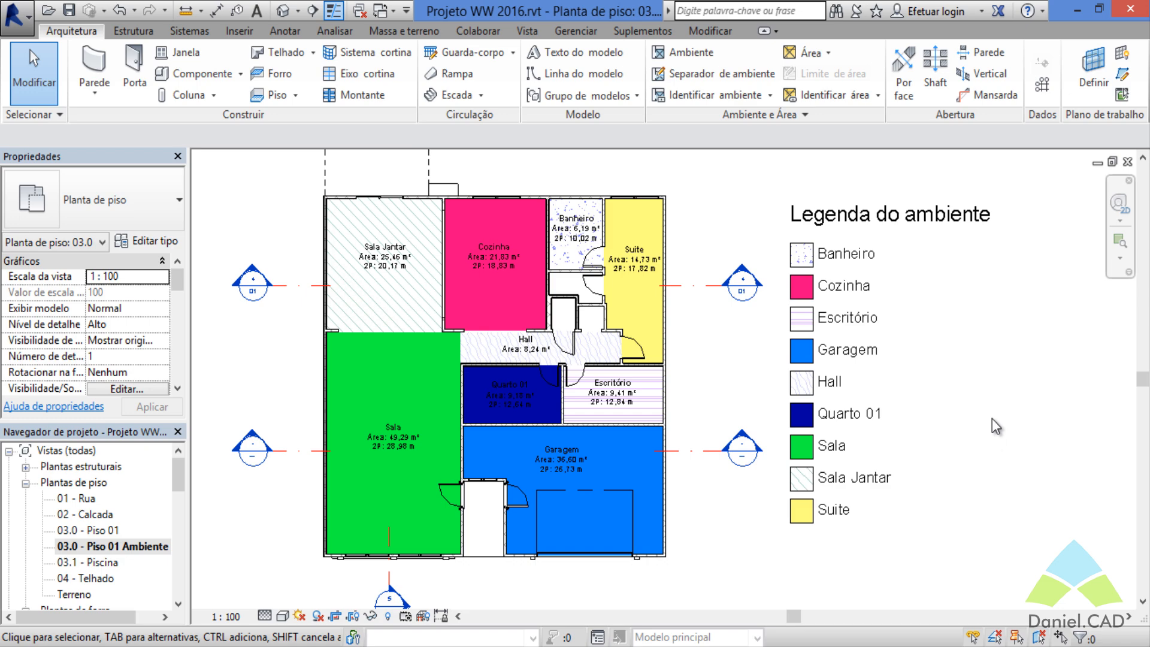
pyautogui.click(945, 283)
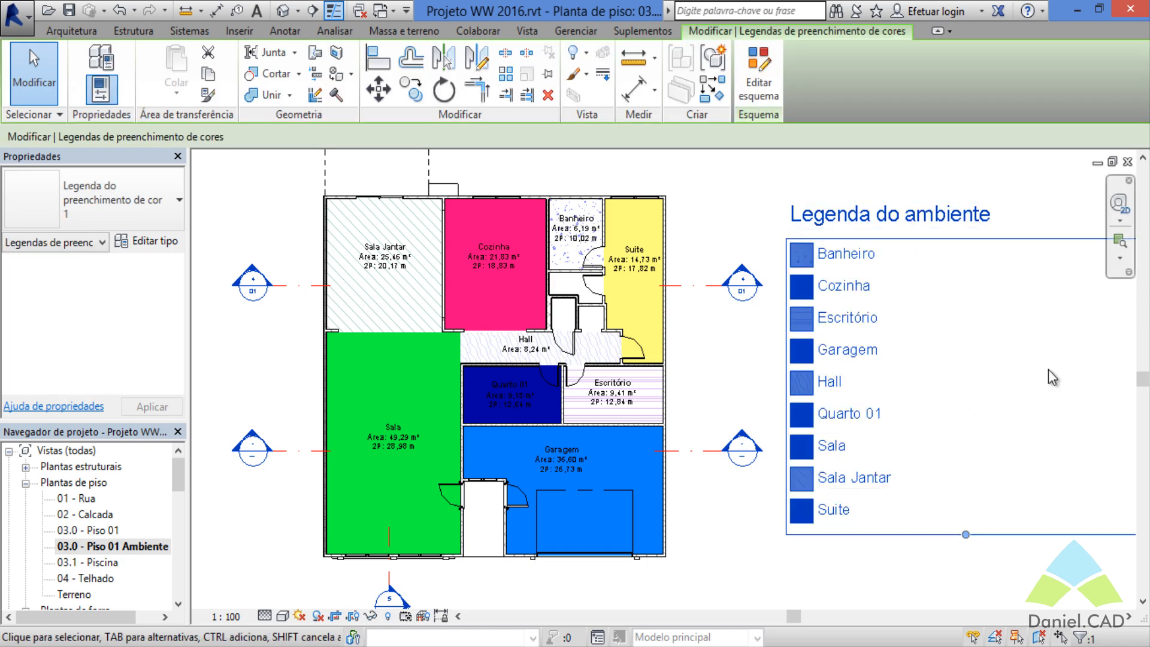
pyautogui.click(760, 84)
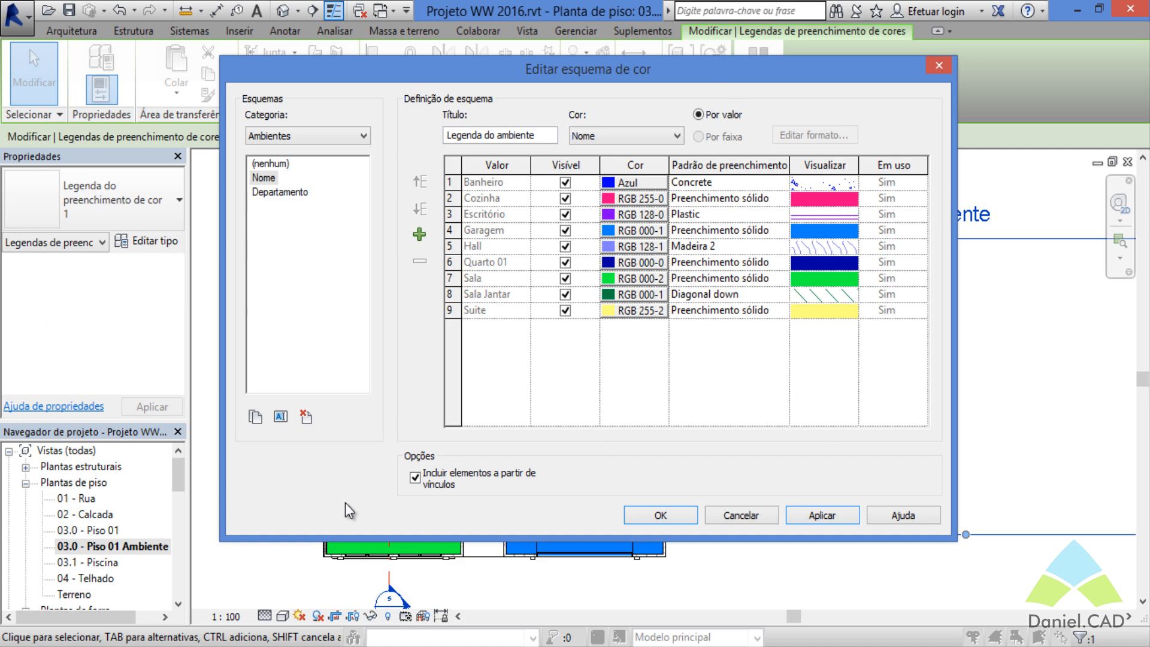
pyautogui.click(280, 167)
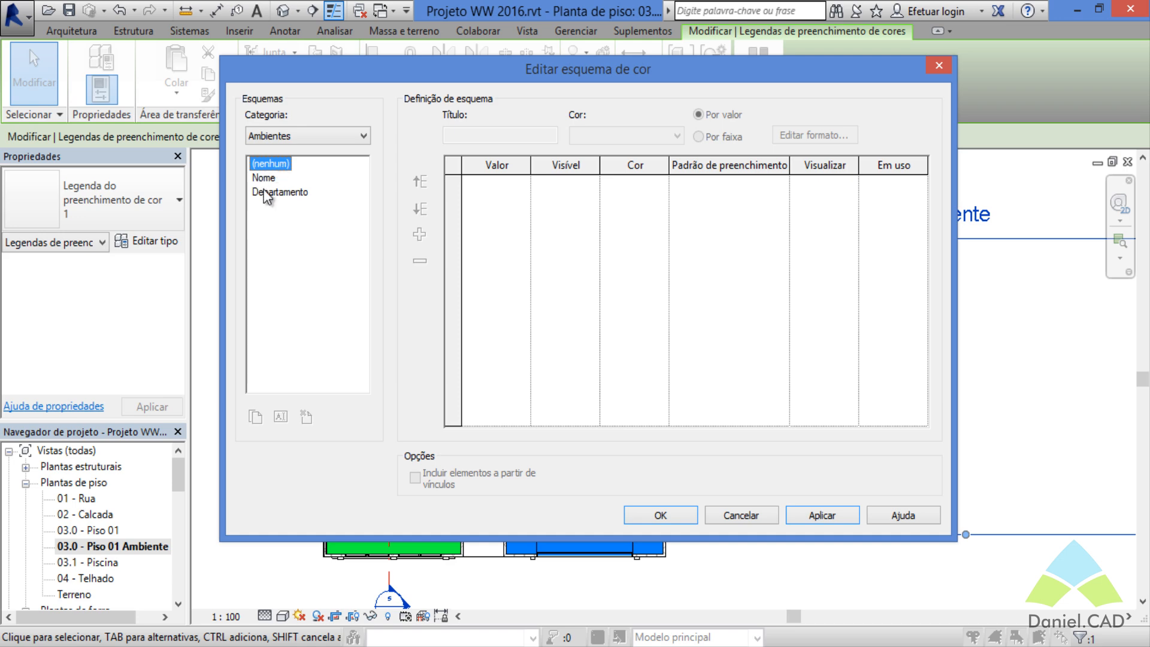
pyautogui.click(688, 515)
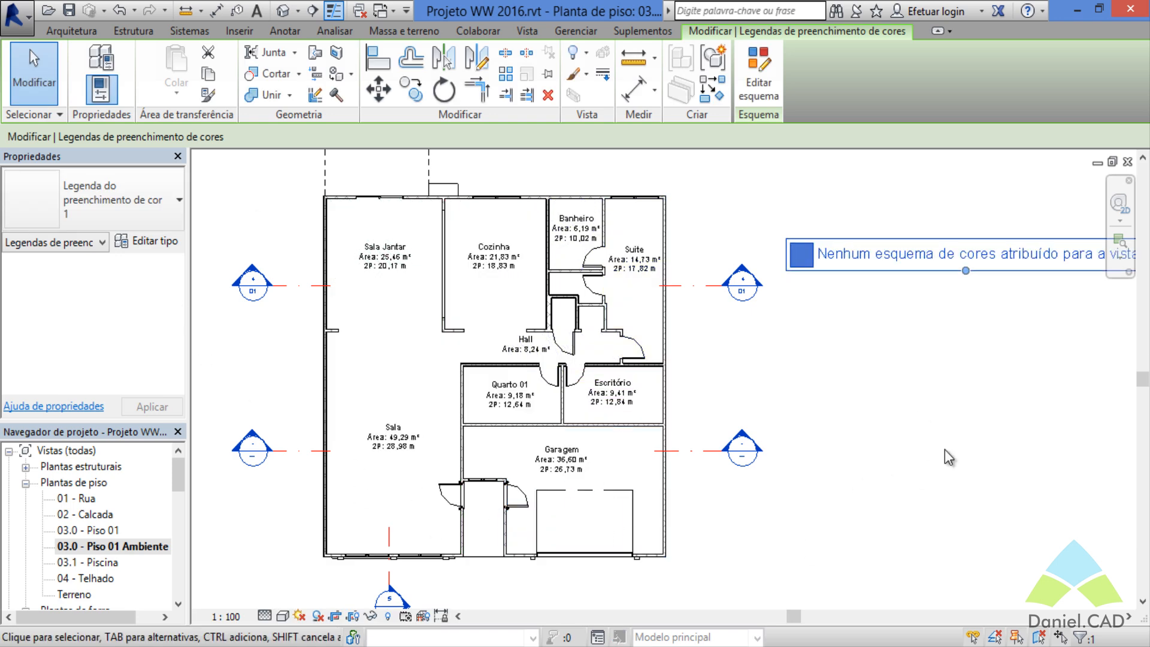
pyautogui.click(916, 422)
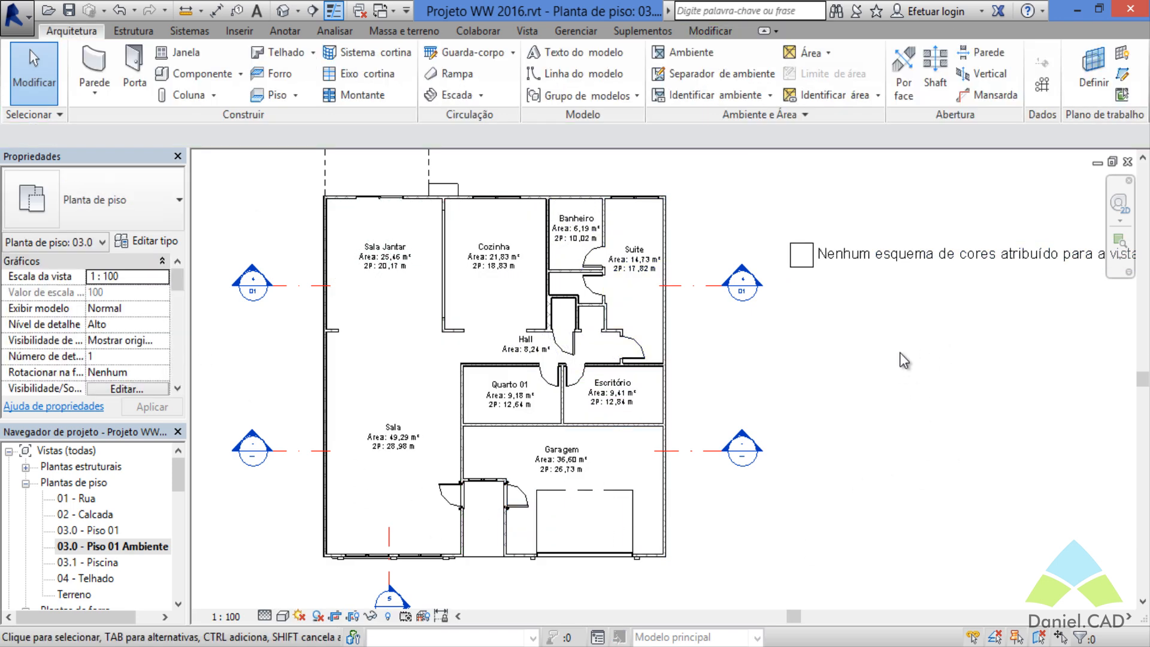
# - Delete the color fill legend beside the floor plan
pyautogui.moveTo(951, 309); pyautogui.dragTo(832, 307, button='middle')
pyautogui.click(844, 257)
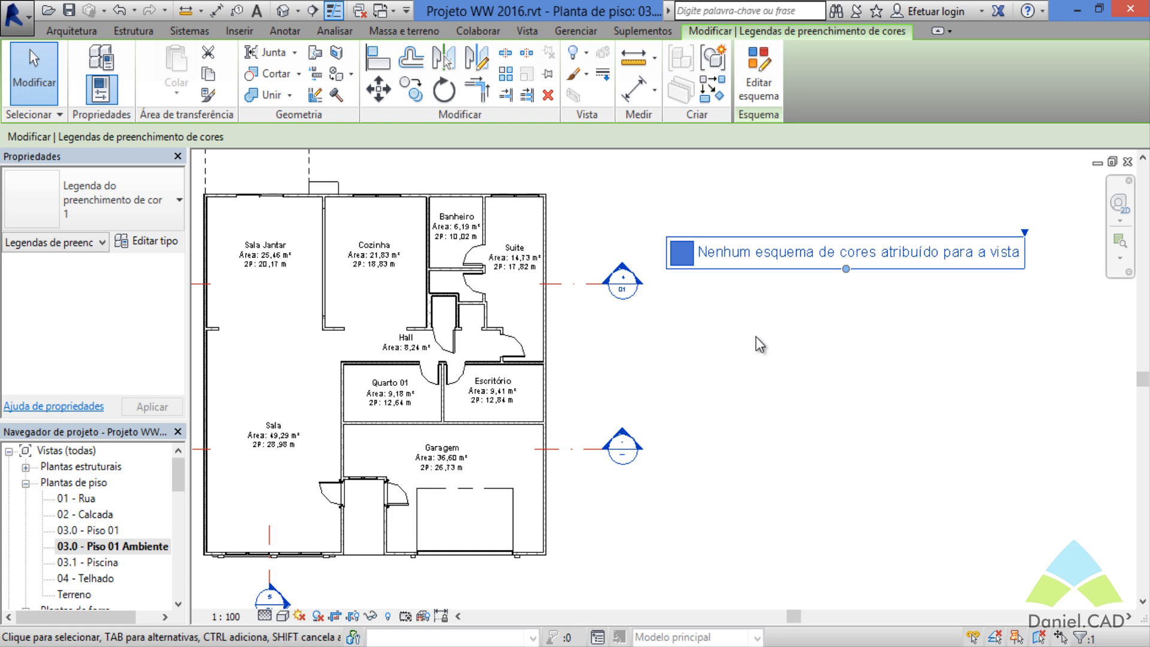
pyautogui.press('Delete')
pyautogui.moveTo(697, 341); pyautogui.dragTo(749, 349, button='middle')
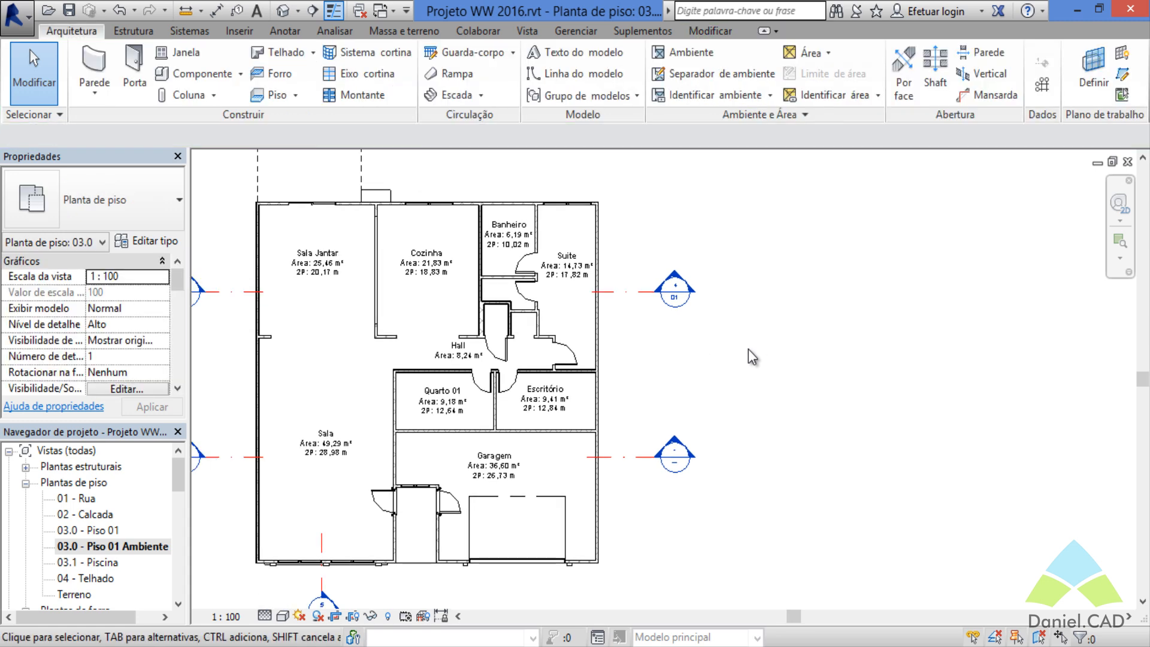
# - Place a color fill legend beside the floor plan, applying the Nome color scheme for the Ambientes space type
pyautogui.click(287, 32)
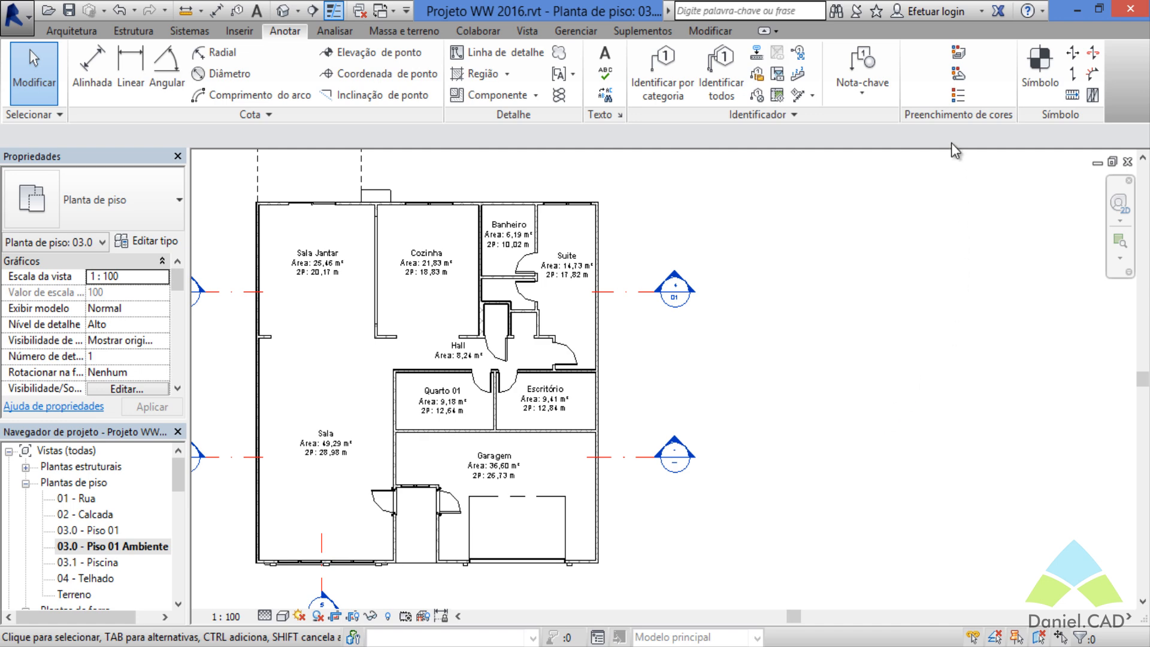
pyautogui.click(959, 96)
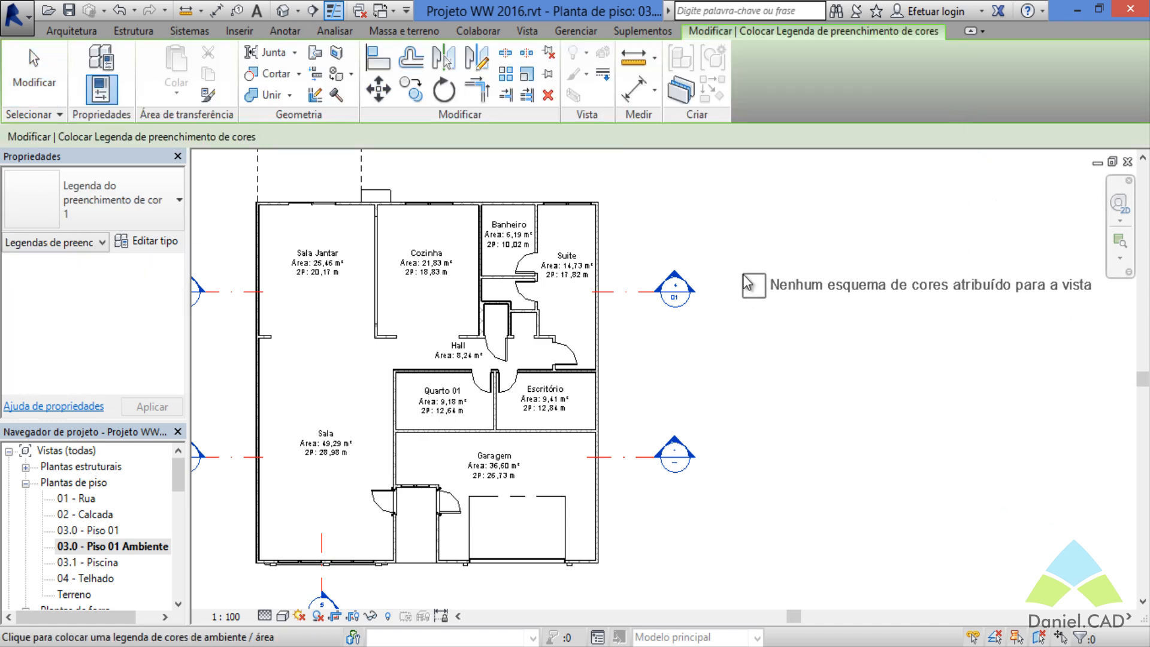
pyautogui.click(748, 284)
pyautogui.click(609, 332)
pyautogui.click(594, 342)
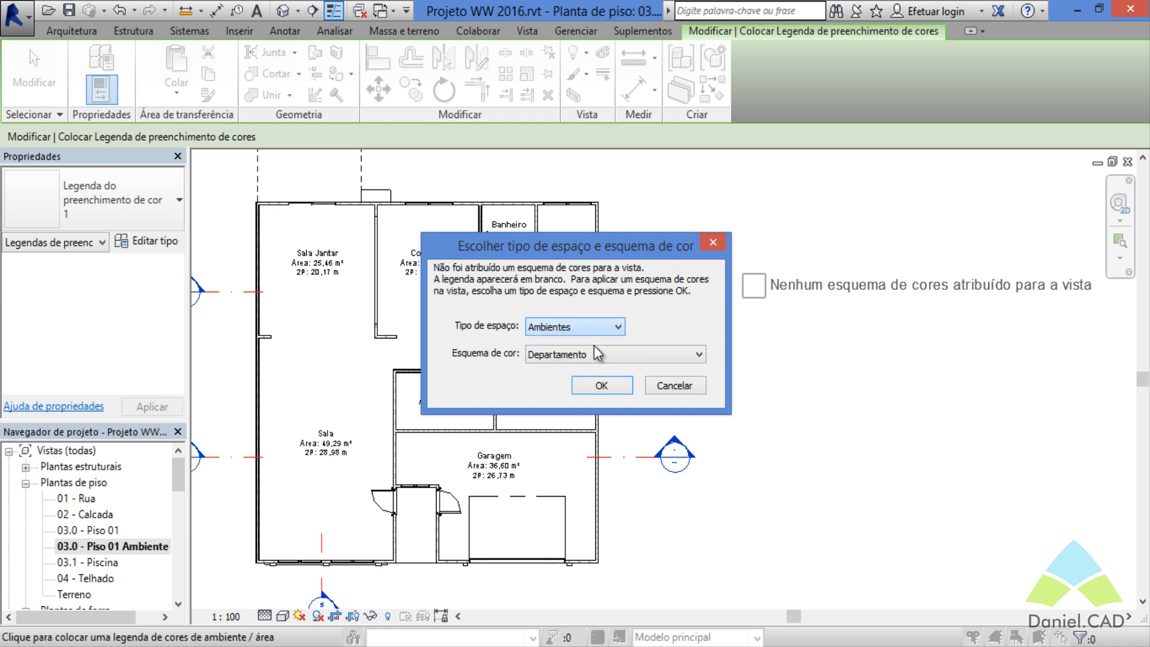
pyautogui.click(594, 346)
pyautogui.click(570, 389)
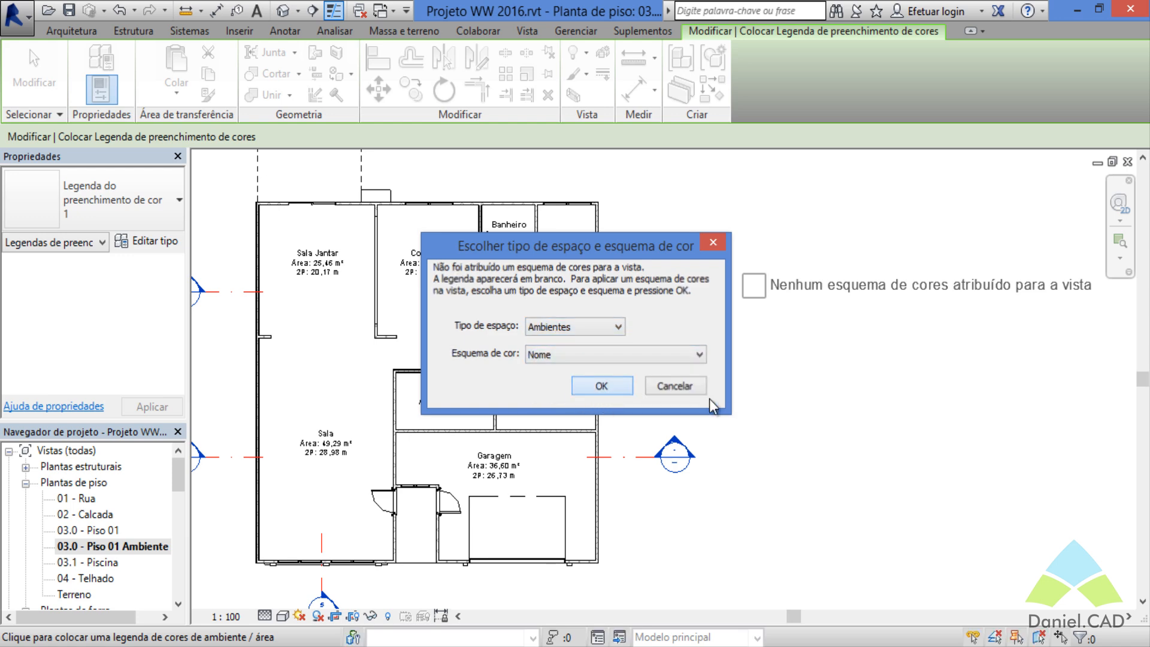
pyautogui.press('Return')
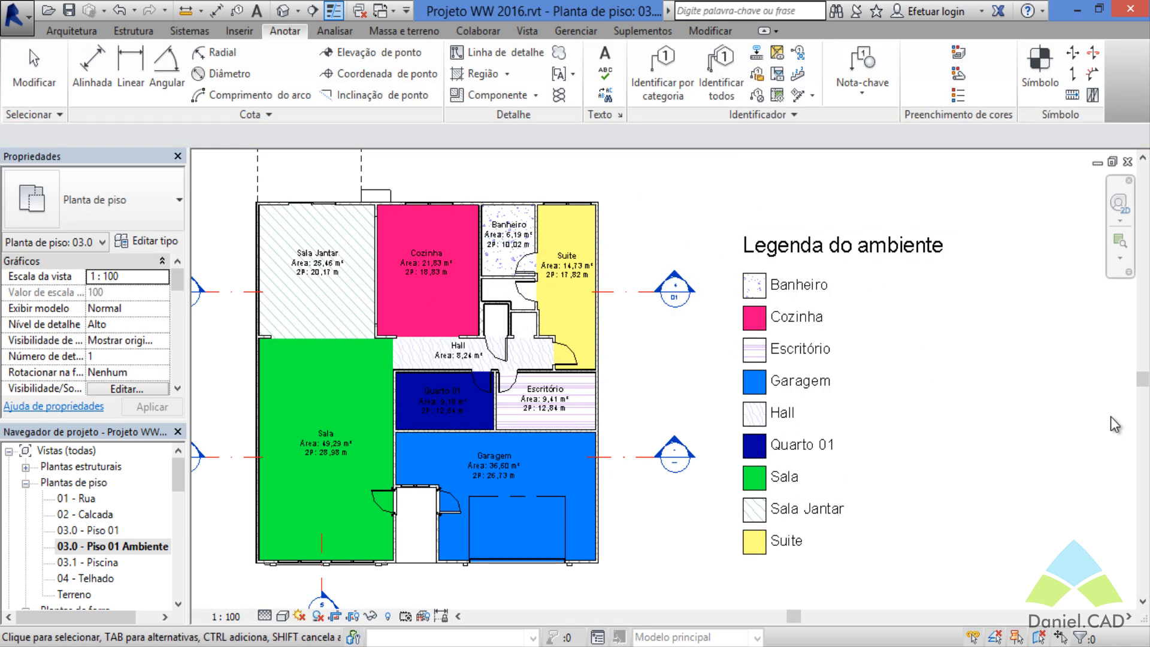
pyautogui.press('Escape')
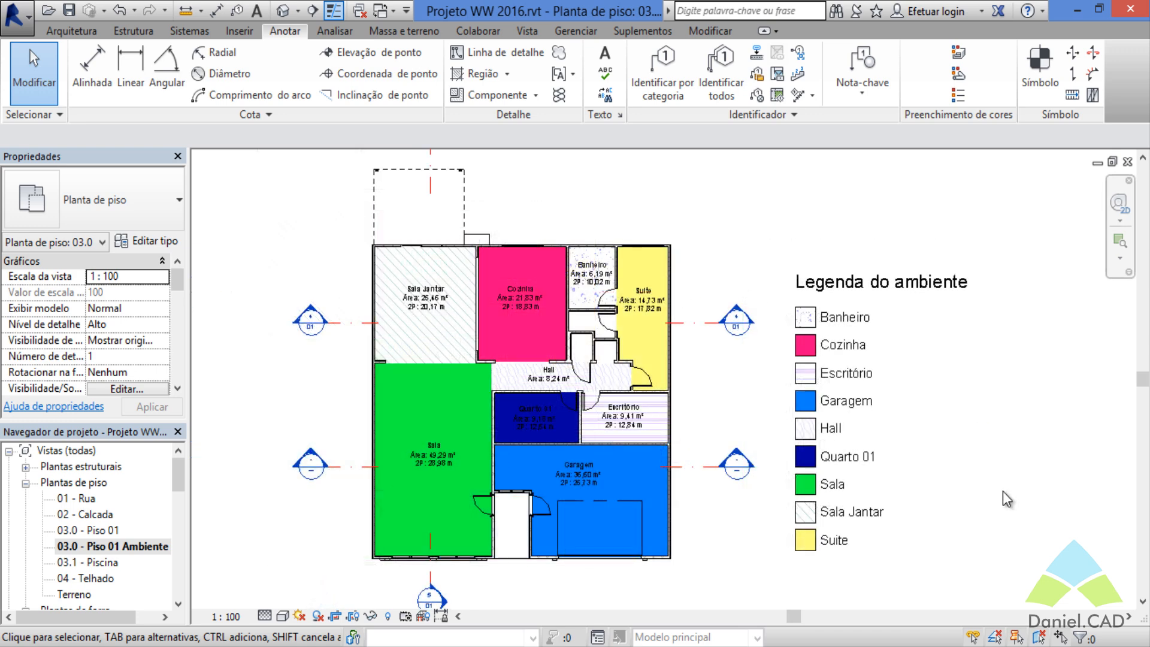
# - Open the default 3D view of the project
pyautogui.click(283, 12)
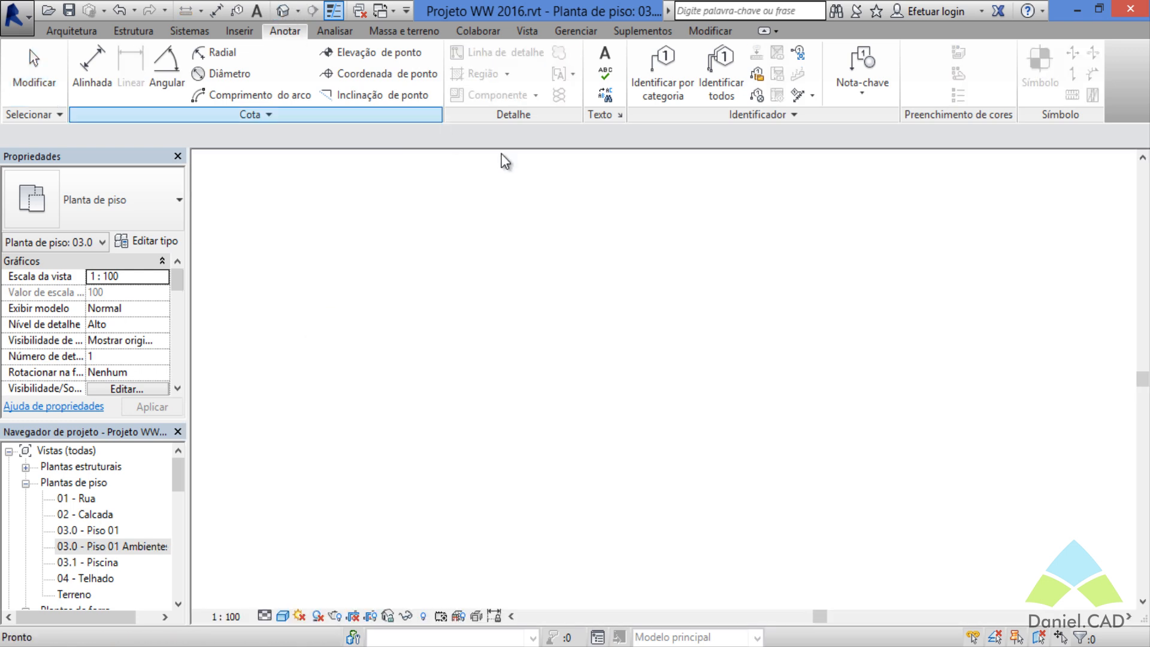